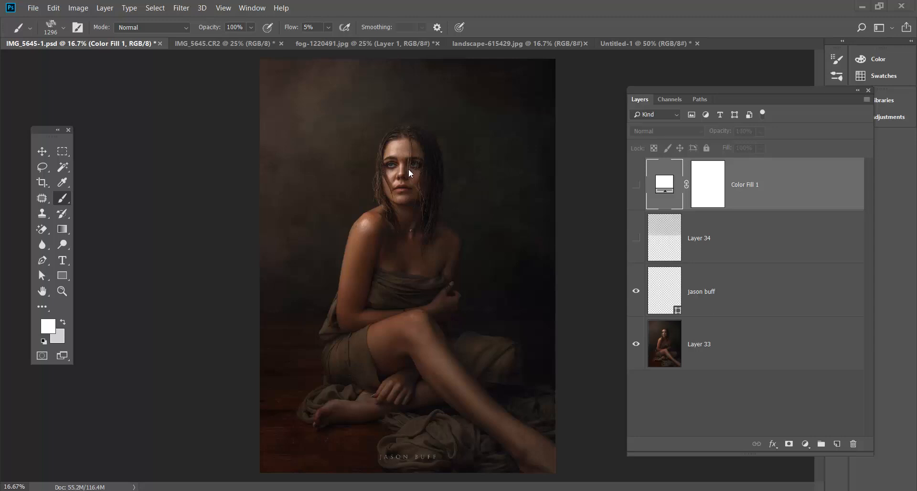
Compare the edited portrait IMG_5645-1.psd with the original photo IMG_5645.CR2 at the same zoom level.
click(239, 43)
key(ctrl+minus)
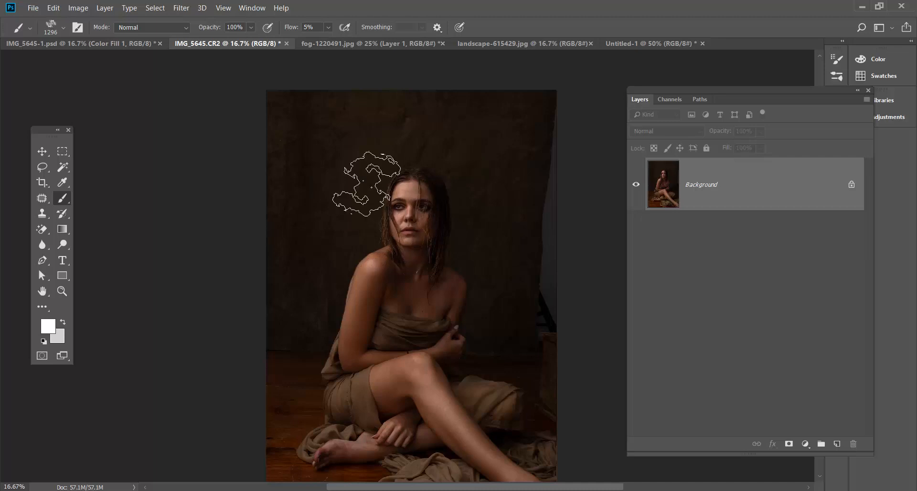
click(117, 44)
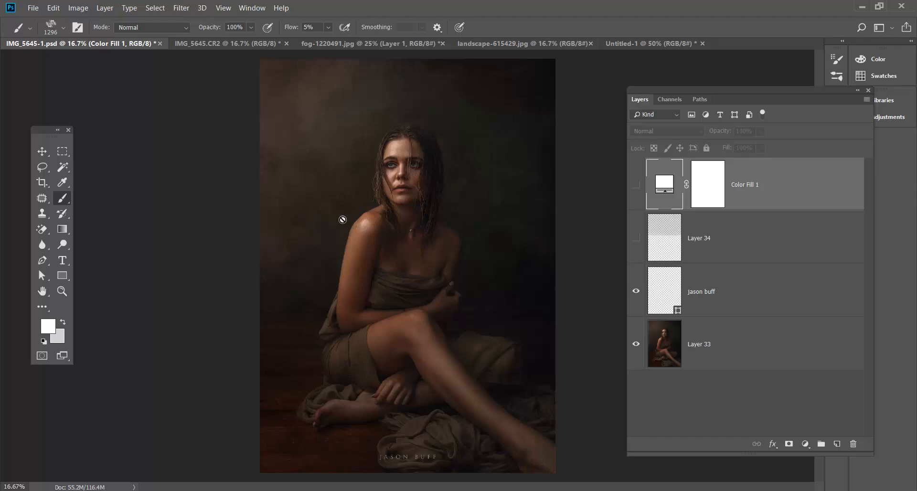
click(256, 44)
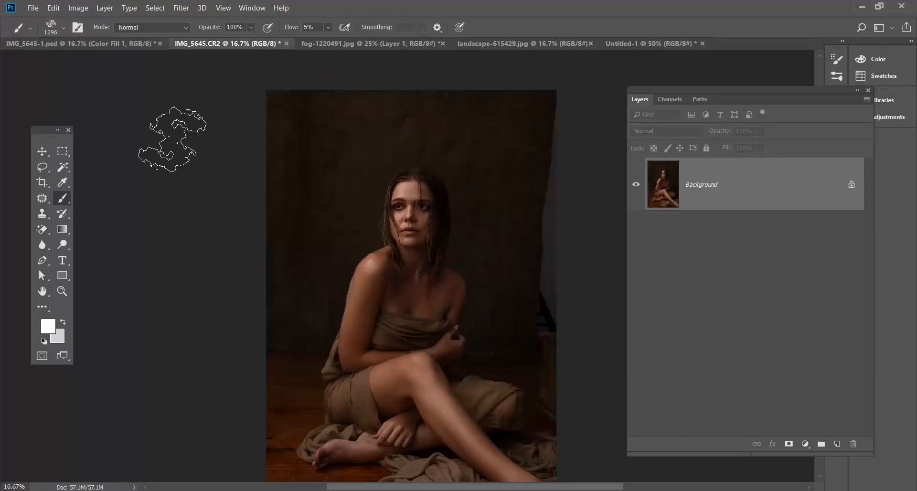
click(97, 44)
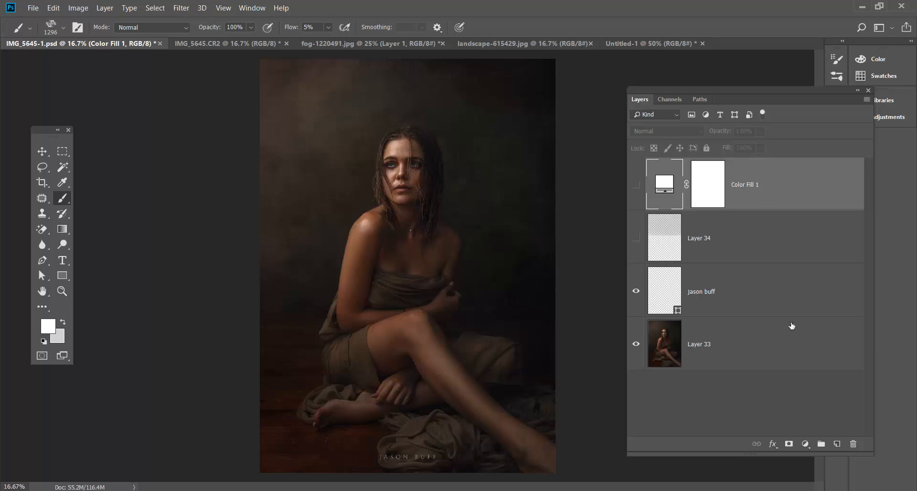
Add a new layer above Color Fill 1 and paint white fog around the seated woman with the smoke brush.
click(837, 444)
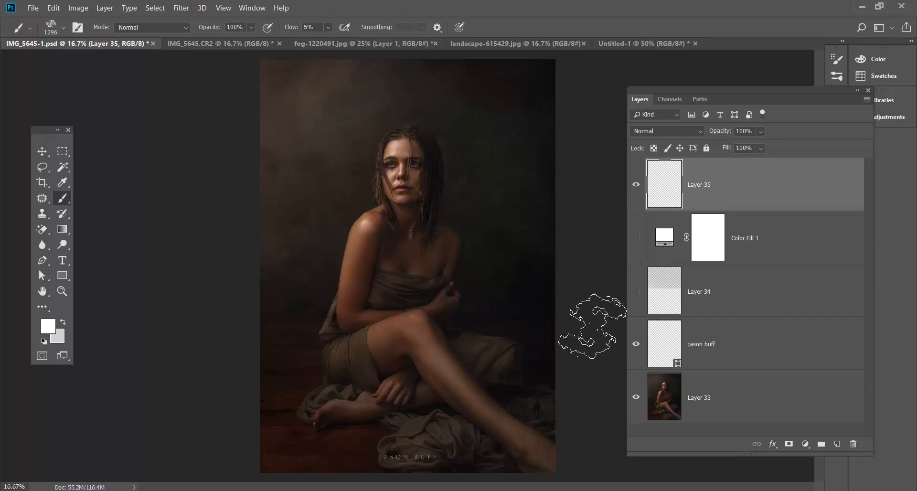
drag(590, 334, 492, 329)
mouse_move(309, 329)
mouse_down()
mouse_move(338, 327)
mouse_move(308, 355)
mouse_move(307, 419)
mouse_move(293, 363)
mouse_move(296, 286)
mouse_up()
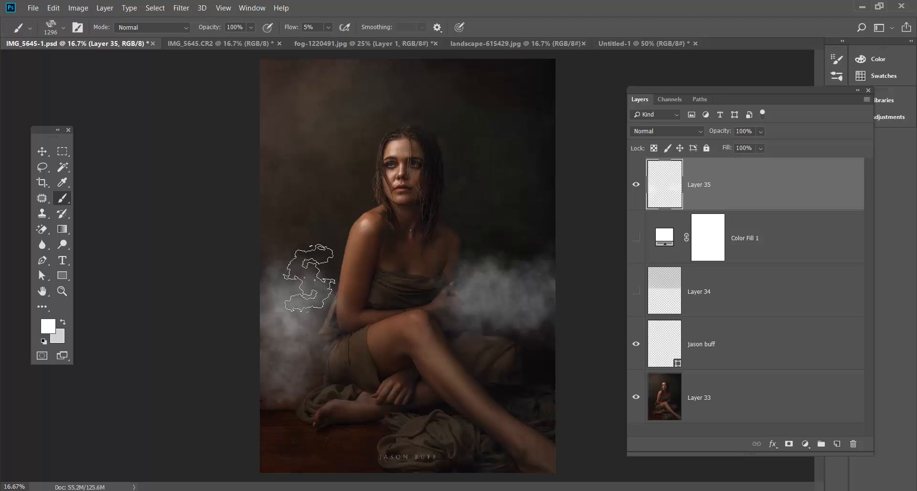
mouse_move(517, 269)
mouse_down()
mouse_move(504, 242)
mouse_move(528, 287)
mouse_move(552, 154)
mouse_move(575, 193)
mouse_move(420, 92)
mouse_move(291, 225)
mouse_move(360, 201)
mouse_move(301, 213)
mouse_move(277, 72)
mouse_move(444, 92)
mouse_move(513, 205)
mouse_move(555, 112)
mouse_move(543, 92)
mouse_move(599, 204)
mouse_move(454, 92)
mouse_move(311, 259)
mouse_move(311, 332)
mouse_move(382, 137)
mouse_move(508, 125)
mouse_move(473, 182)
mouse_up()
mouse_move(579, 286)
mouse_down()
mouse_move(468, 240)
mouse_move(346, 142)
mouse_move(436, 119)
mouse_move(494, 183)
mouse_move(368, 192)
mouse_move(367, 300)
mouse_move(325, 316)
mouse_move(367, 422)
mouse_move(314, 442)
mouse_move(319, 465)
mouse_move(376, 468)
mouse_move(410, 456)
mouse_move(336, 475)
mouse_move(301, 448)
mouse_move(311, 330)
mouse_move(408, 320)
mouse_up()
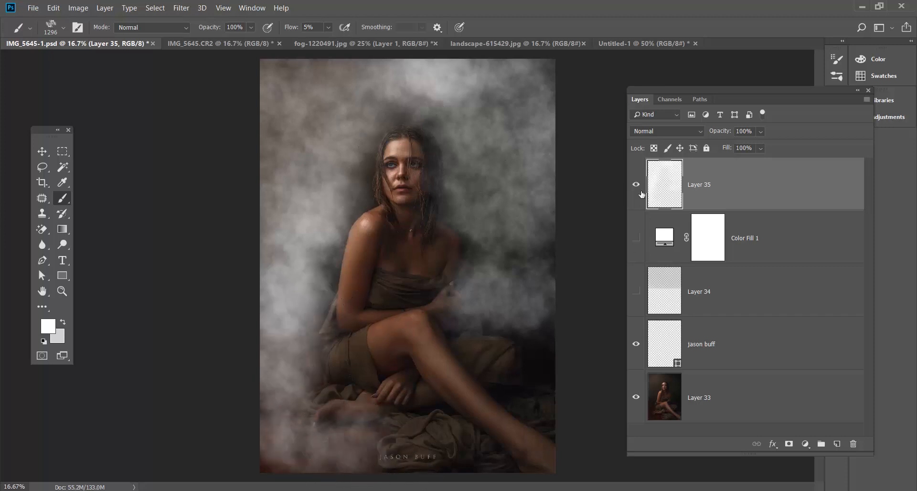
Set the fog layer's blend mode to Soft Light and its opacity to 47%.
click(702, 131)
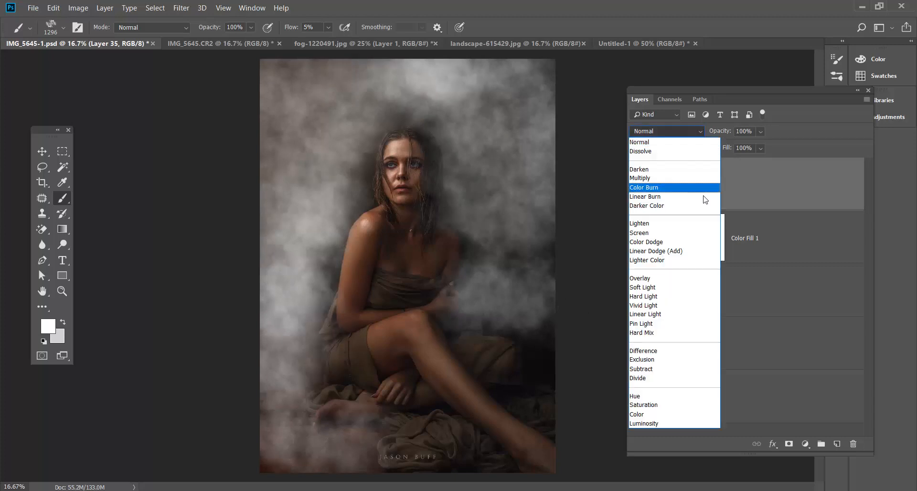
click(679, 287)
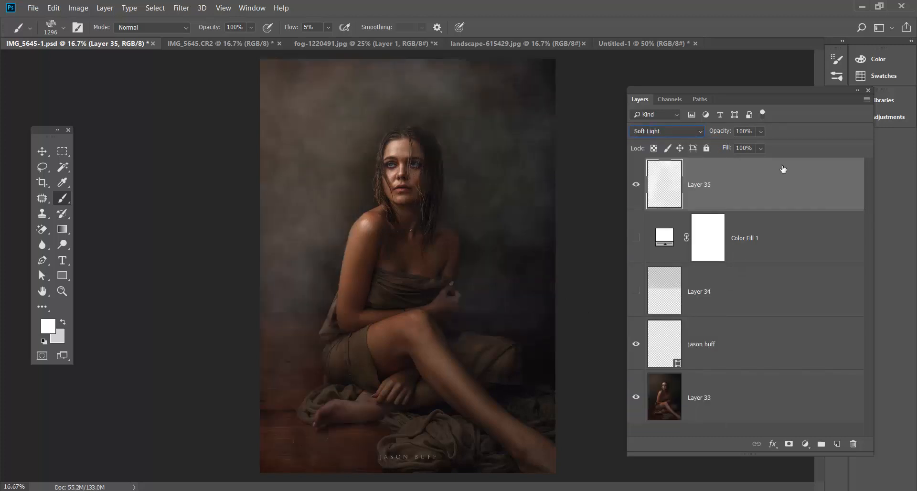
click(761, 132)
mouse_move(768, 149)
mouse_down()
mouse_move(728, 143)
mouse_move(743, 144)
mouse_up()
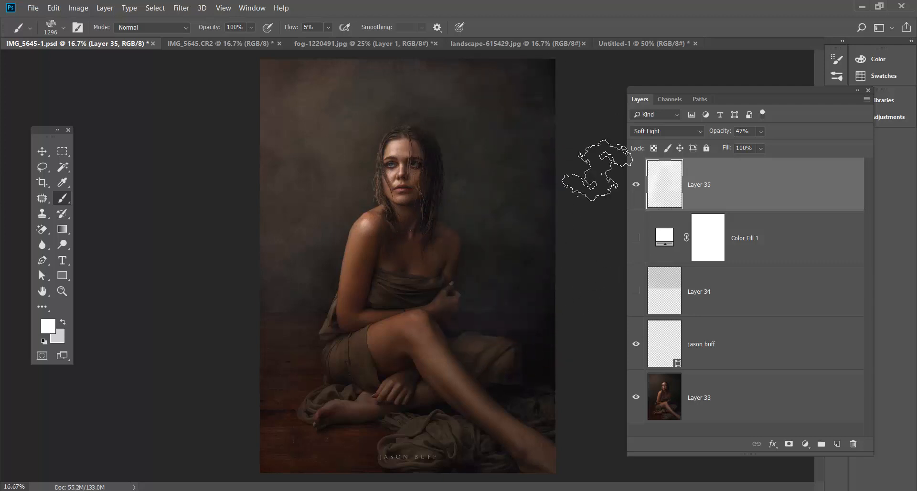
Compare the portrait with and without the fog layer, and leave that layer hidden.
click(636, 185)
click(636, 184)
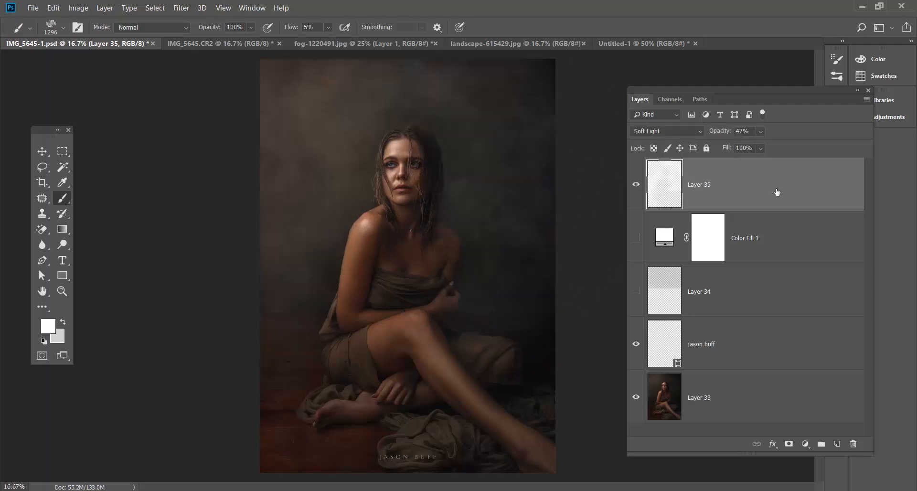
click(636, 185)
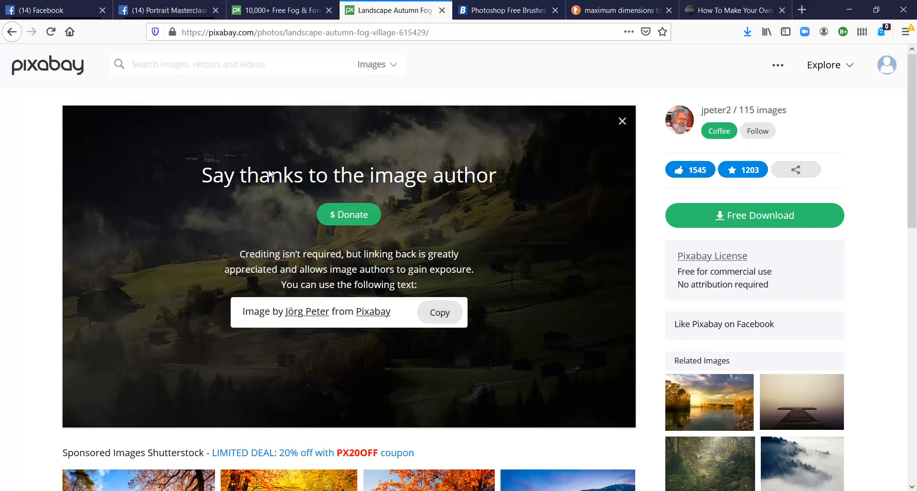
Dismiss the author-thanks overlay on the Pixabay landscape page, then show landscape-615429.jpg in Photoshop with the Move tool active.
click(622, 122)
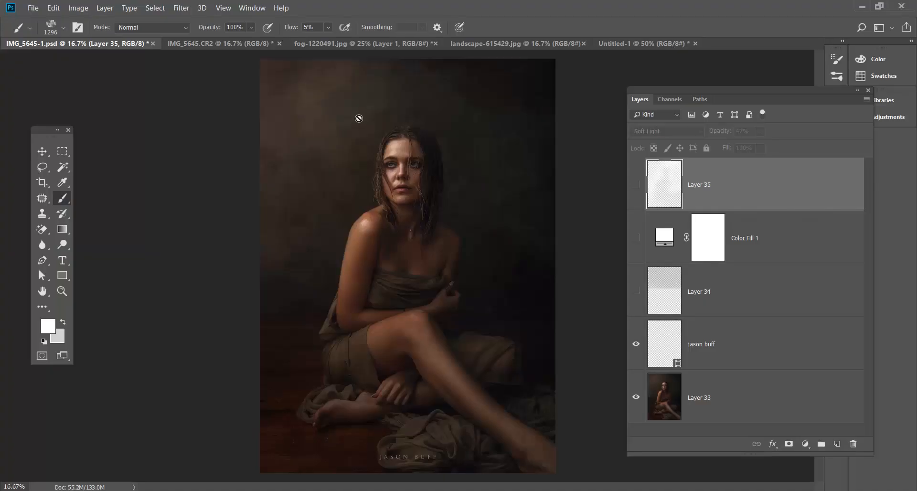
click(522, 47)
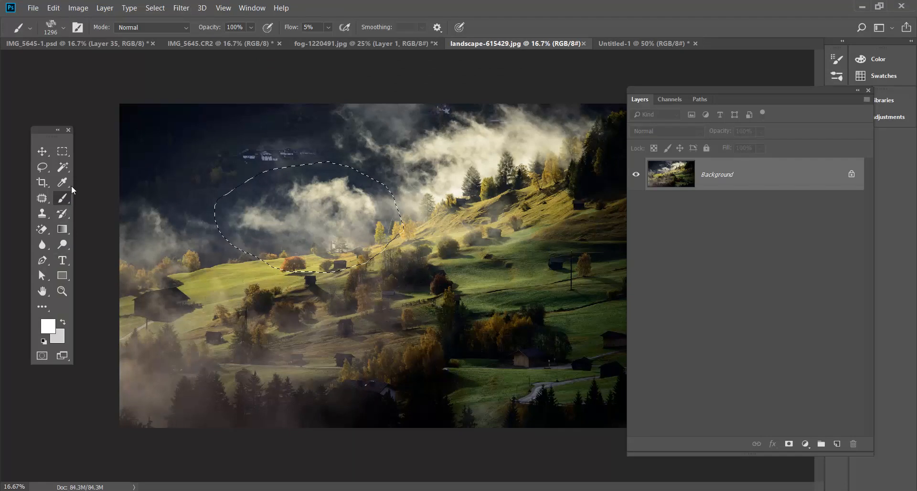
click(42, 151)
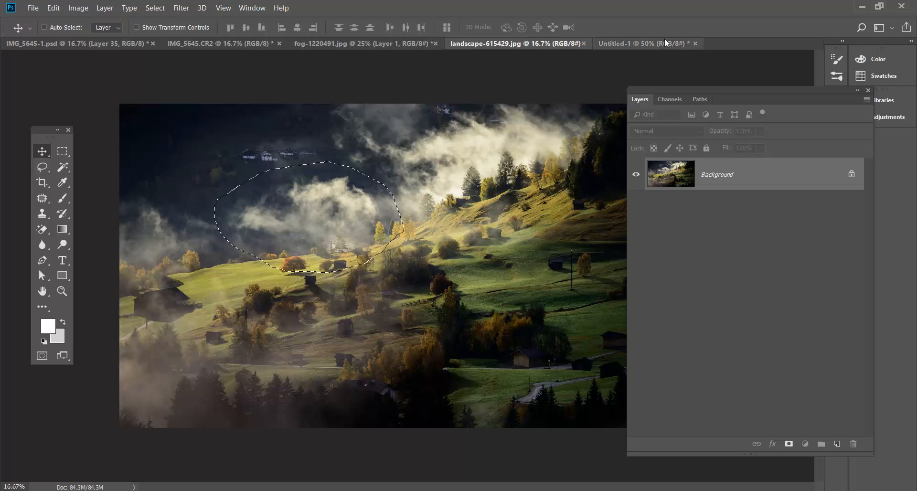
Create a new white RGB document 1500 pixels wide and 1500 pixels high.
click(36, 9)
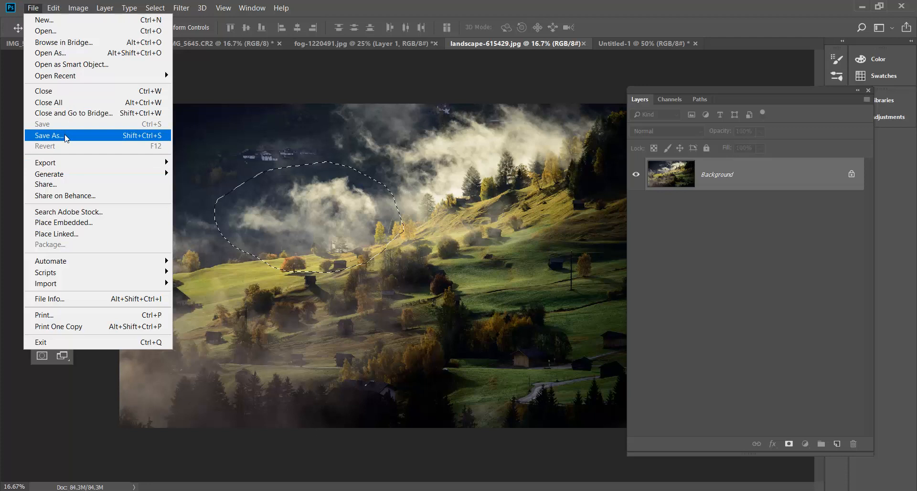
click(70, 19)
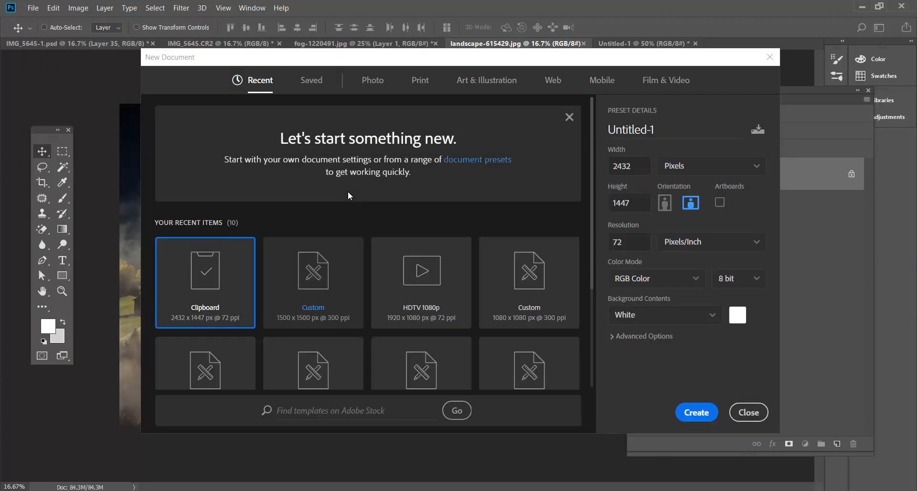
click(636, 170)
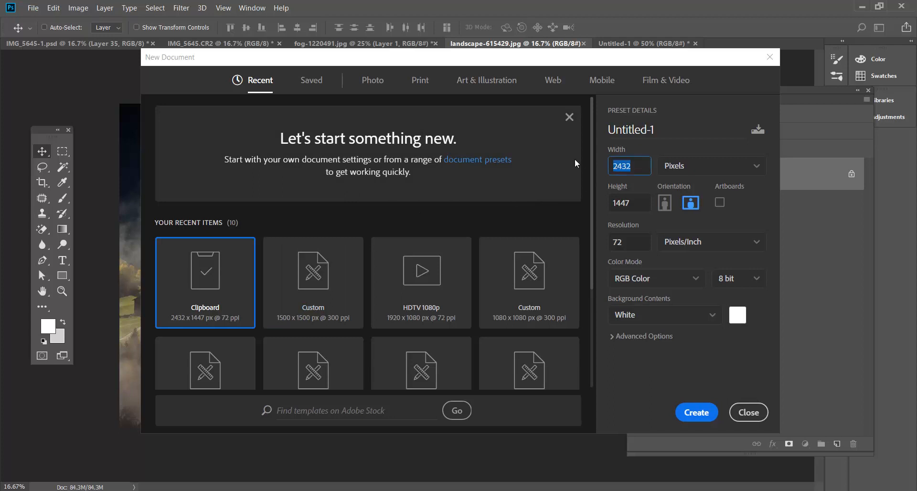
text(2000)
double_click(639, 172)
text(1500)
key(Tab)
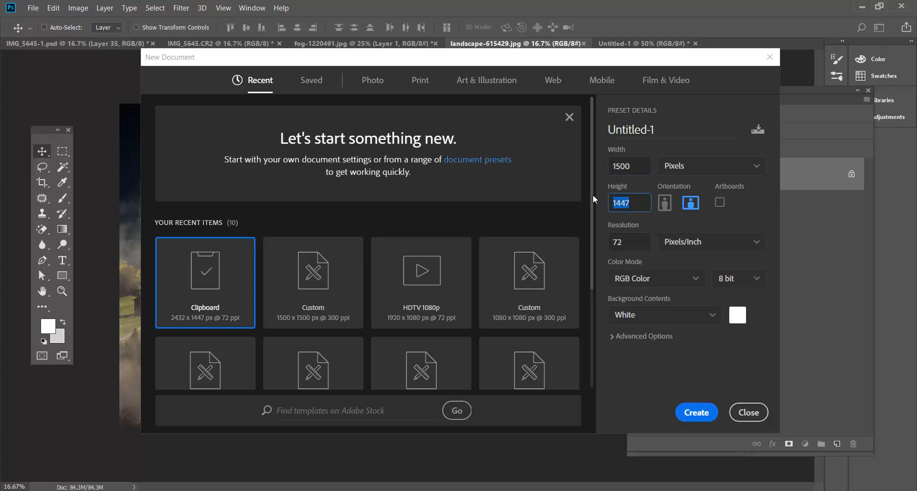
text(1500)
click(698, 409)
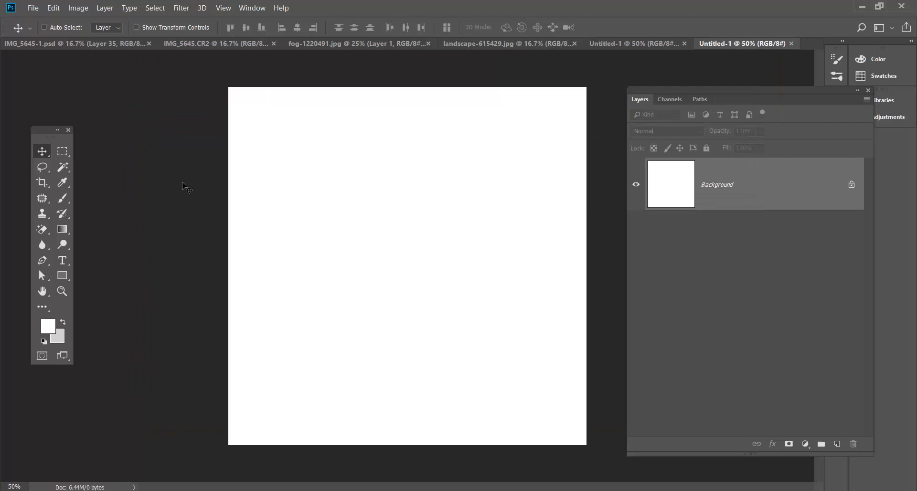
Set the new document's image resolution to 300 pixels/inch with dimensions of 1500 × 1500 pixels.
click(78, 9)
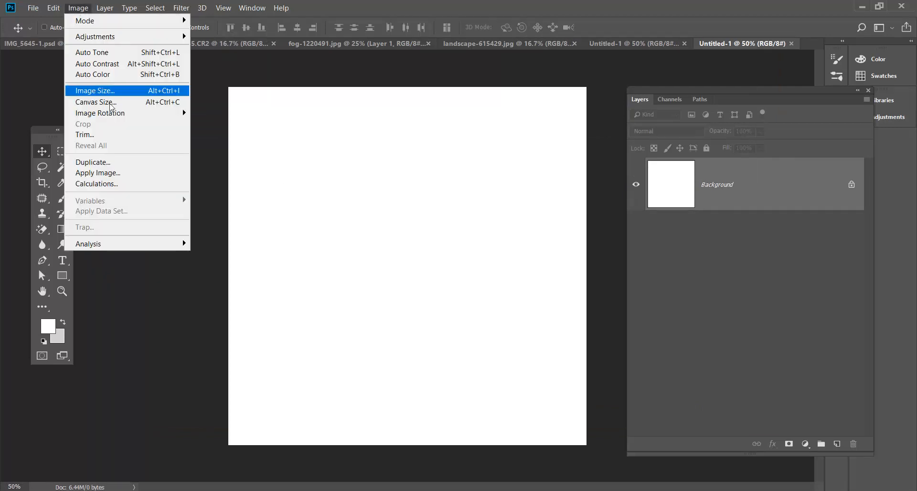
click(112, 91)
double_click(575, 227)
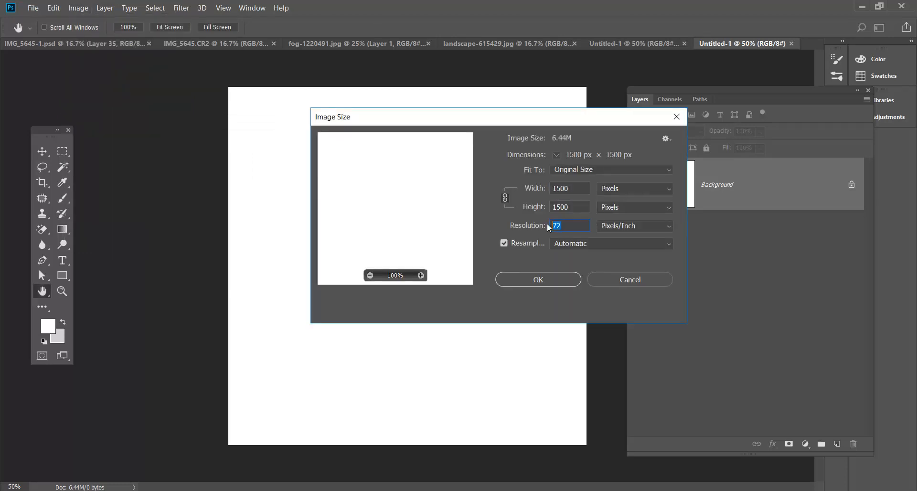
text(300)
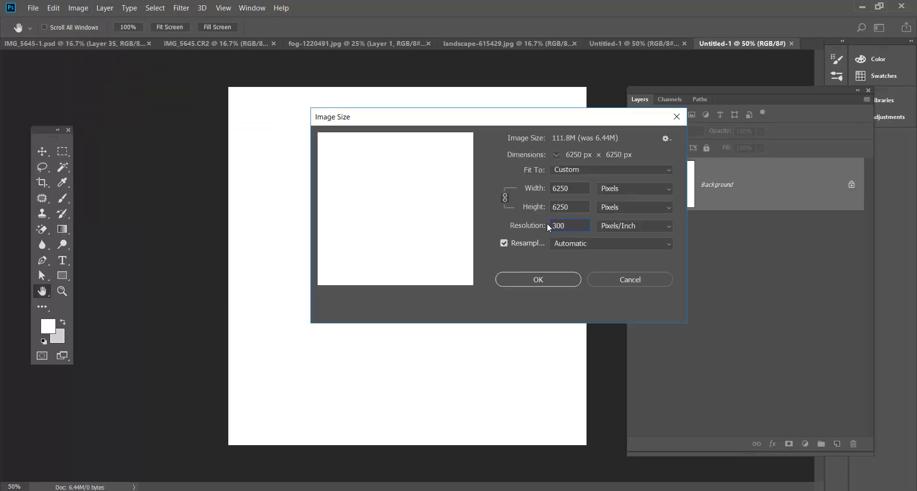
double_click(571, 193)
text(1500)
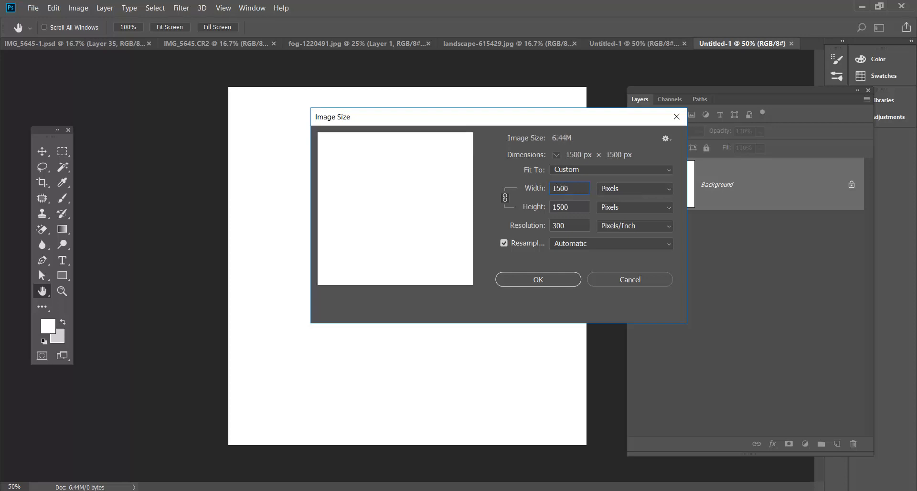
click(549, 277)
key(v)
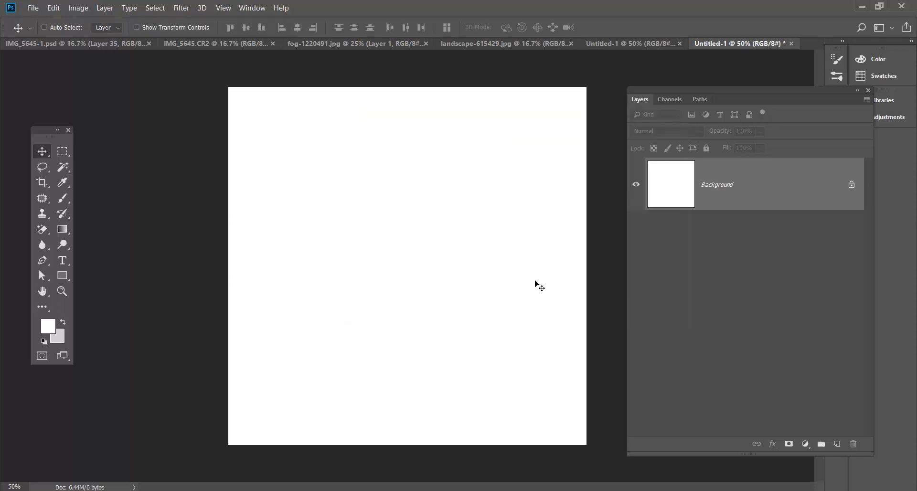
Paste the copied fog cutout into the new 1500-pixel document and shift it so the clouds lie over the canvas centre.
click(635, 42)
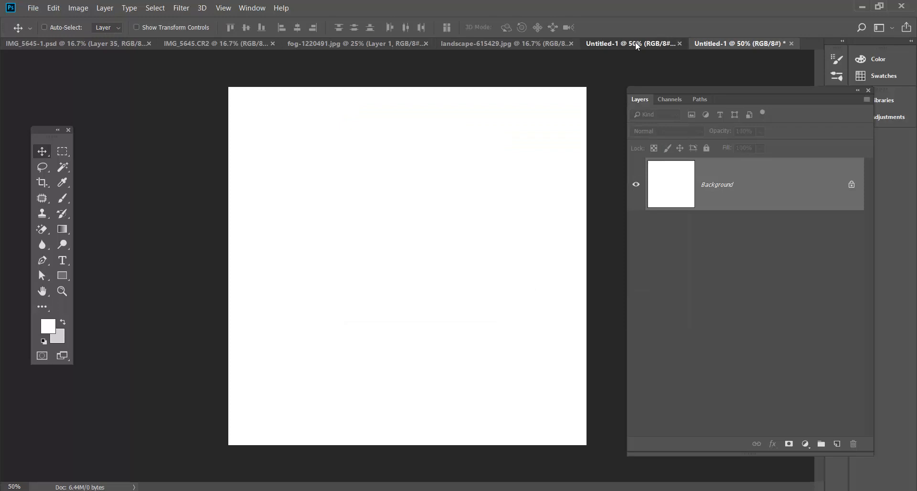
click(723, 41)
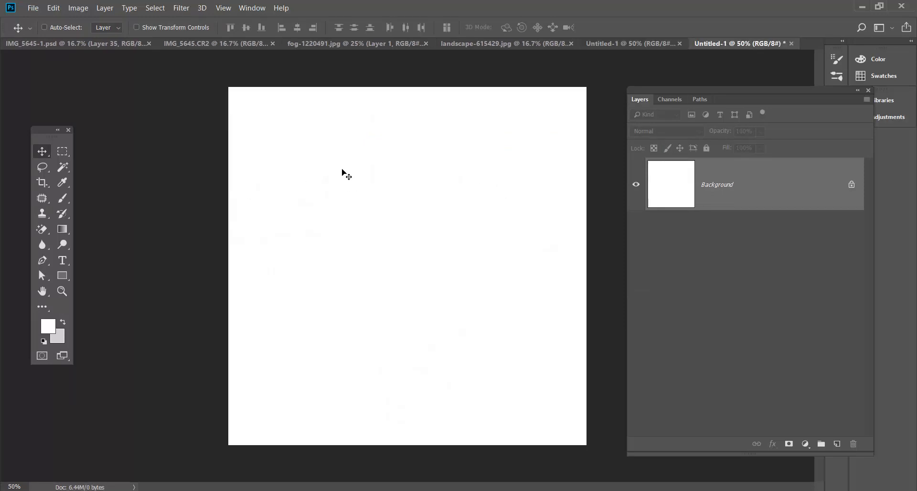
key(ctrl+v)
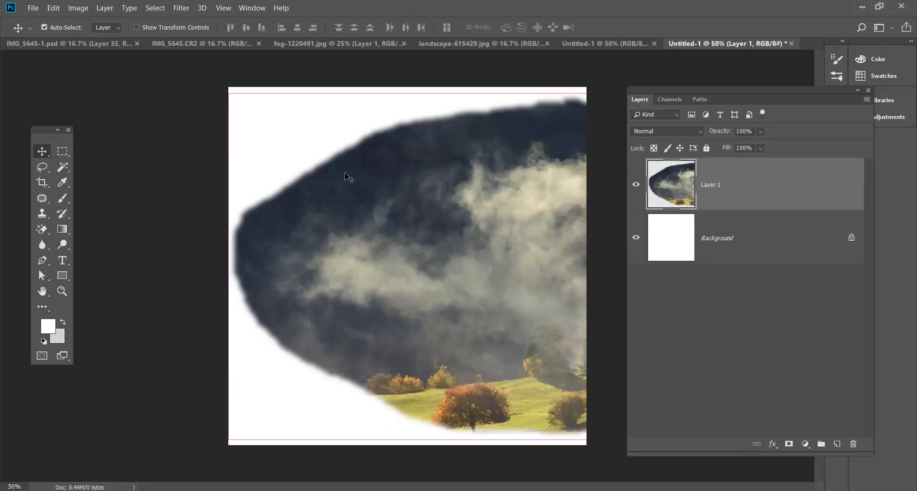
drag(510, 233, 340, 226)
Scale the fog cutout down with Free Transform until it fits inside the canvas, and position it in the upper half.
key(ctrl)
key(ctrl+t)
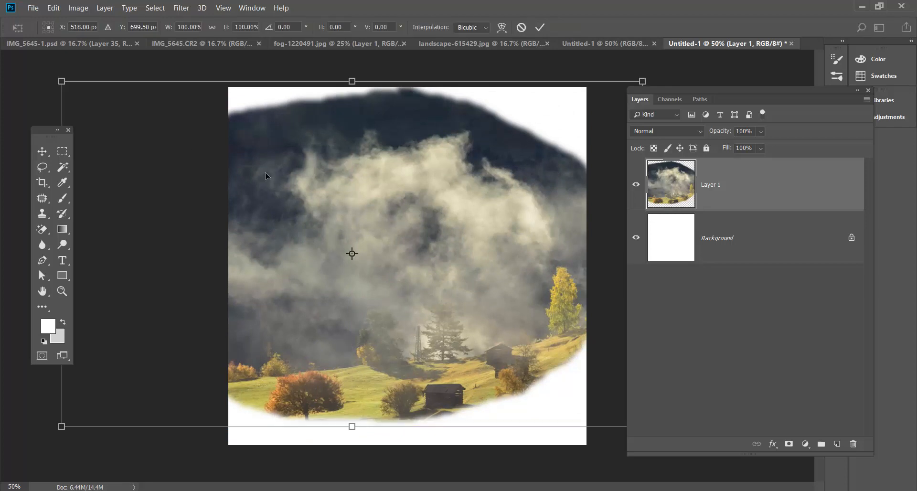
drag(64, 84, 276, 205)
drag(462, 237, 387, 198)
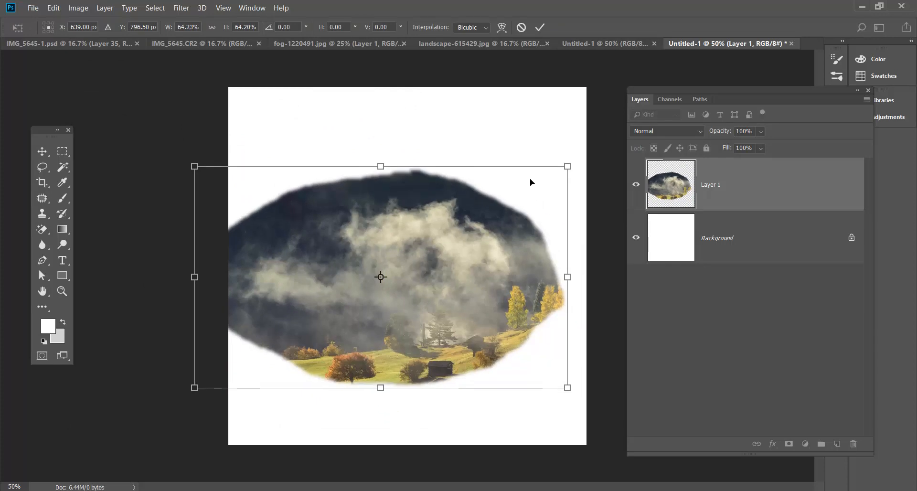
drag(576, 169, 534, 191)
drag(452, 268, 494, 209)
key(Return)
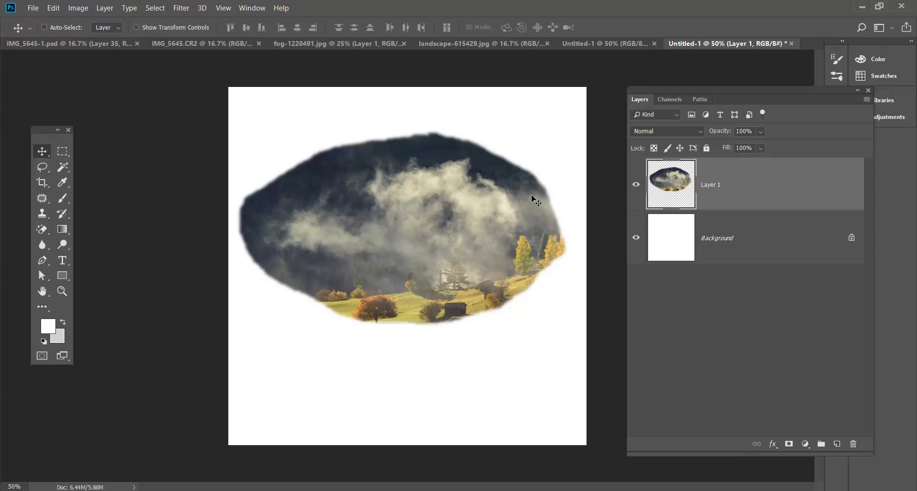
drag(565, 144, 571, 122)
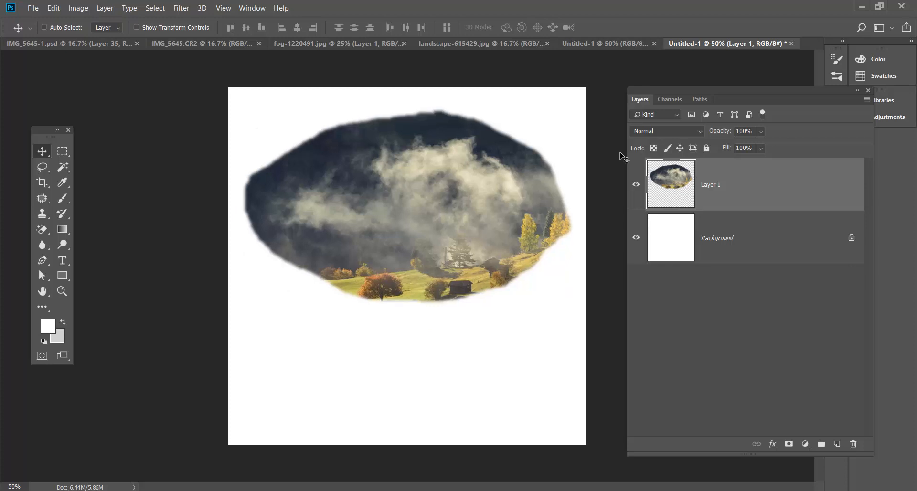
Examine the fog cutout's Red, Green and Blue channels individually to compare the contrast between fog and background.
click(670, 100)
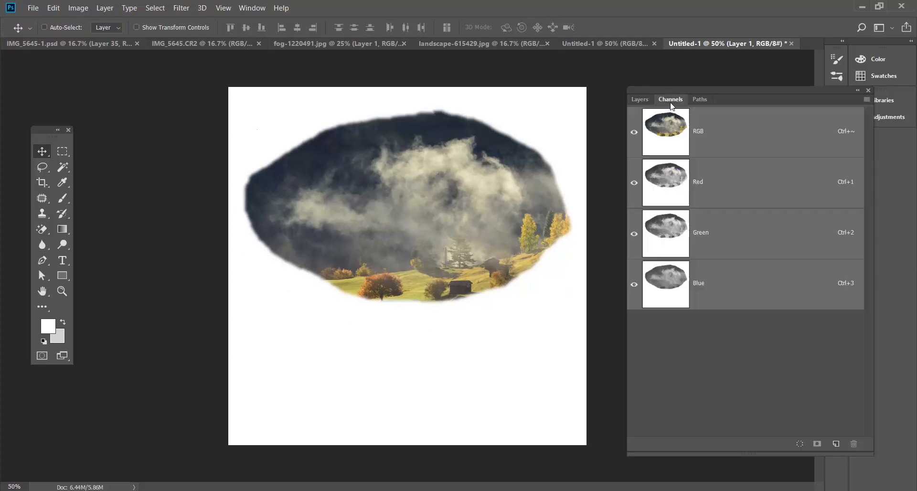
click(729, 274)
click(740, 226)
click(741, 182)
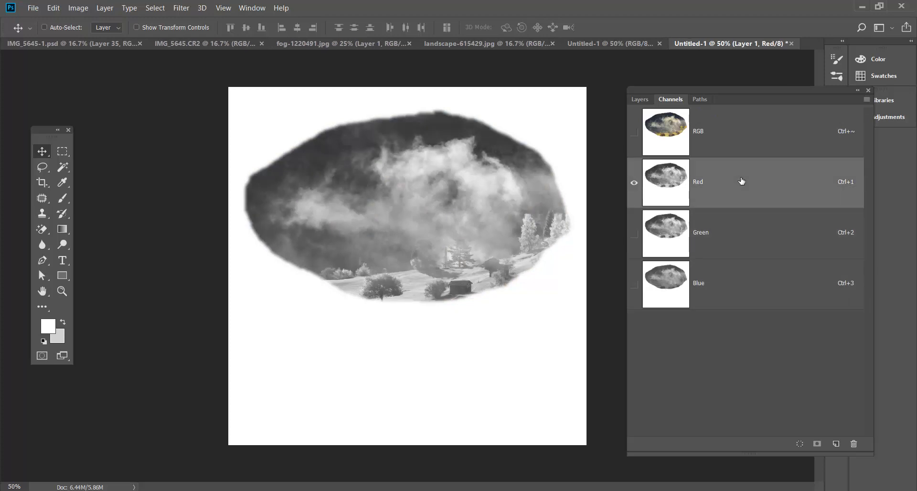
click(747, 231)
click(750, 274)
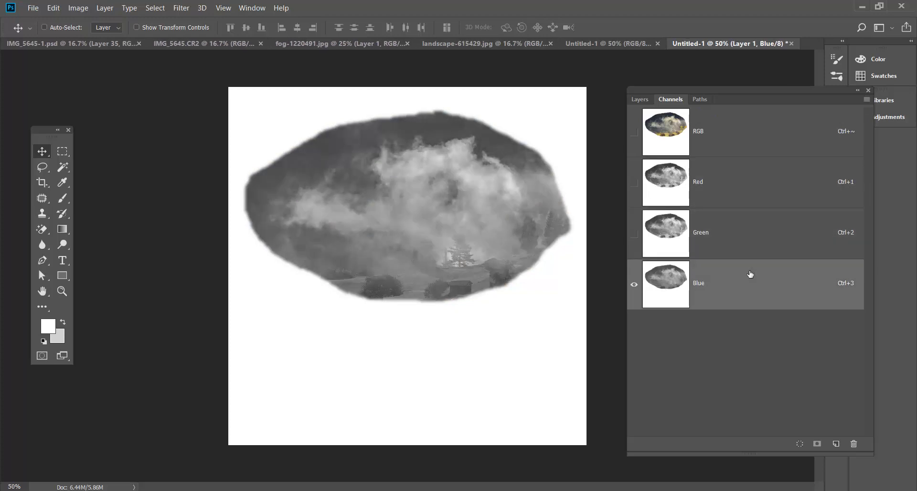
Compare the fog cutout's Green and Red channels once more and restore the full-colour composite view.
click(754, 228)
click(756, 187)
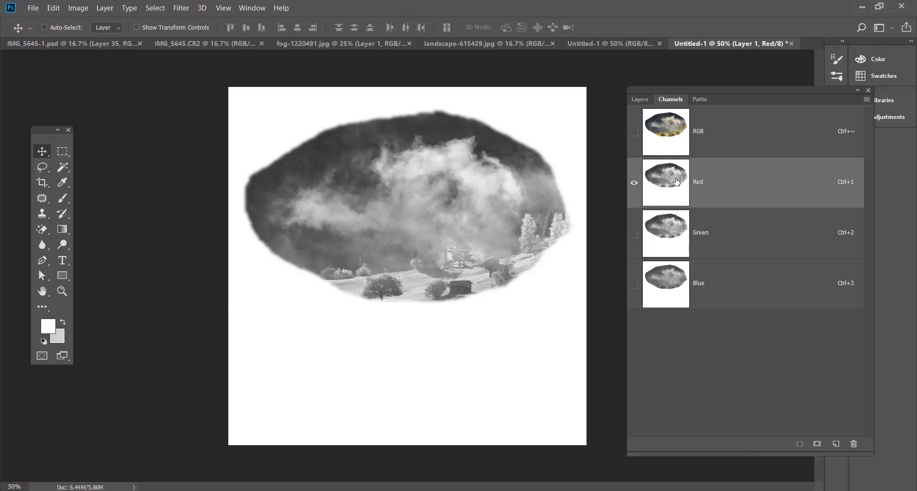
click(635, 133)
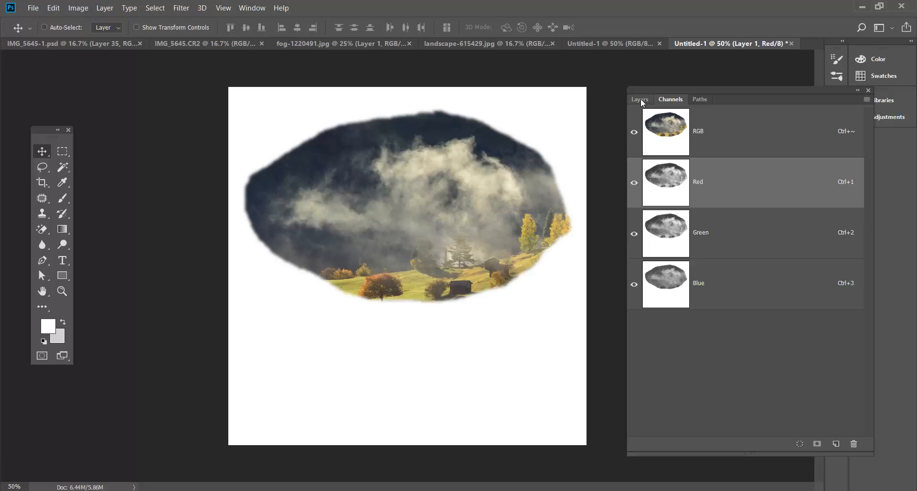
click(640, 100)
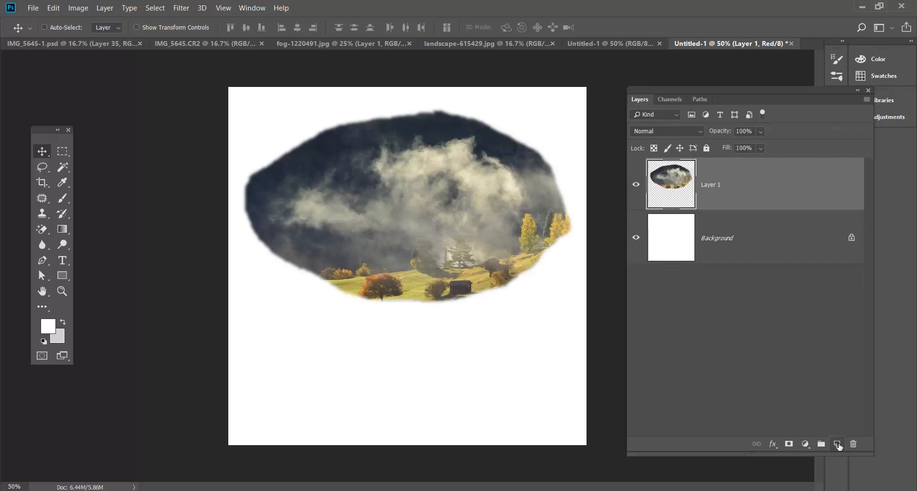
Create a new layer above the fog cutout and fill it using Apply Image with the merged Red channel in Multiply.
click(837, 445)
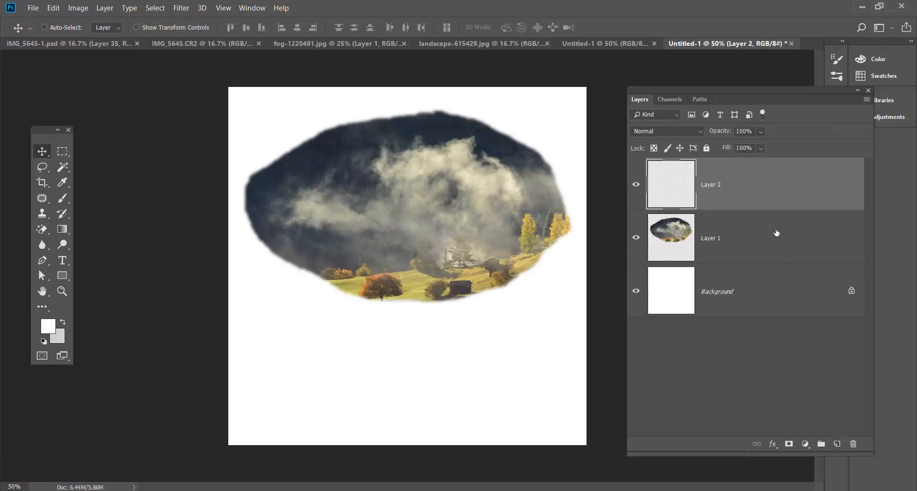
click(53, 8)
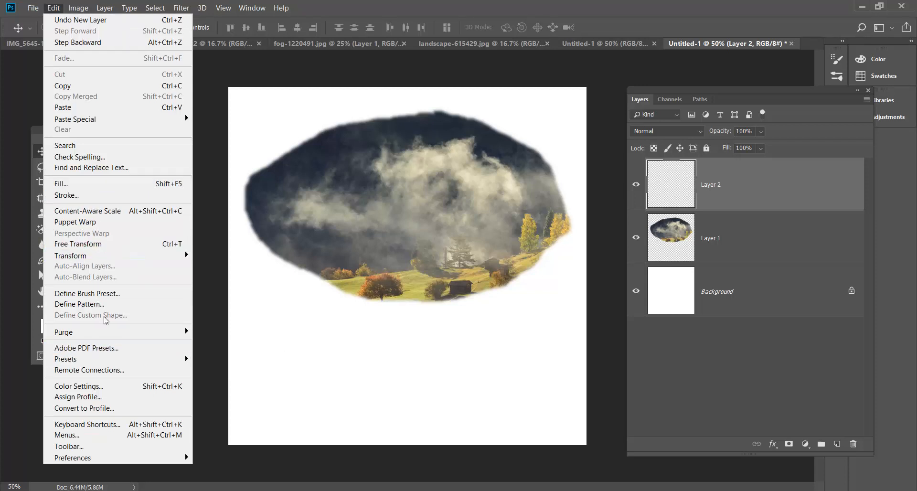
mouse_move(82, 9)
mouse_move(108, 201)
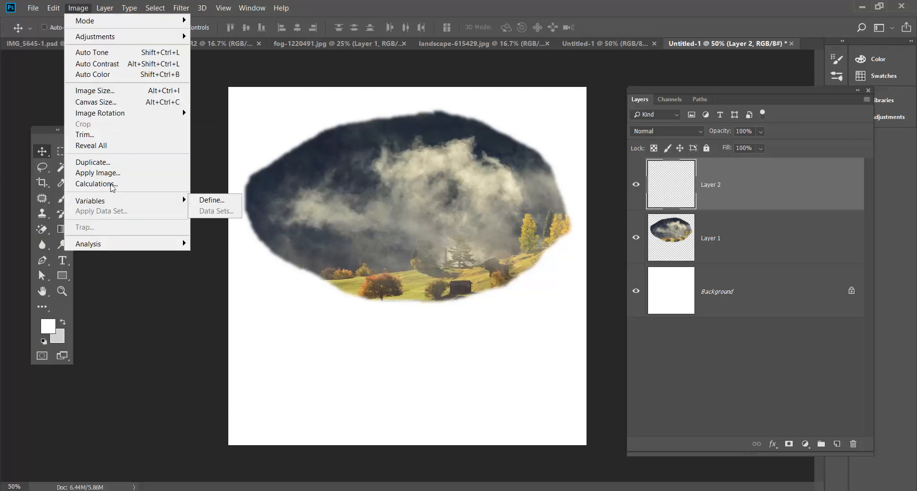
click(113, 173)
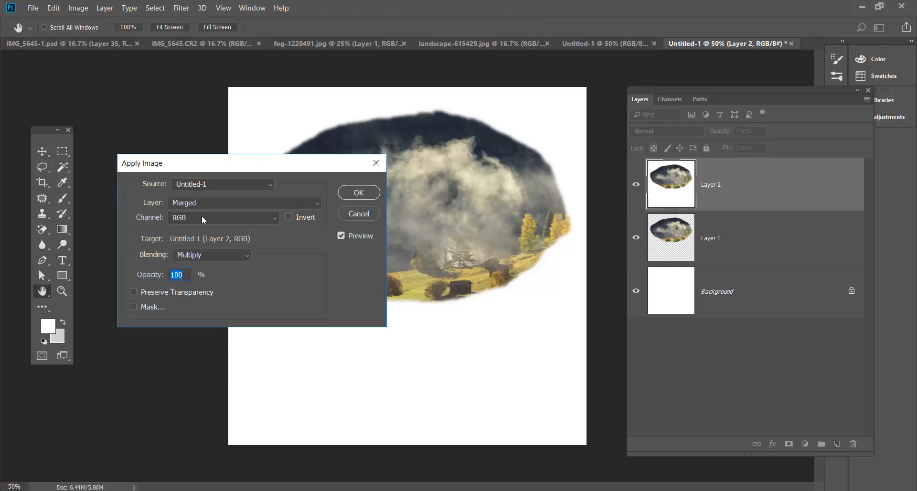
click(223, 217)
click(219, 242)
click(358, 193)
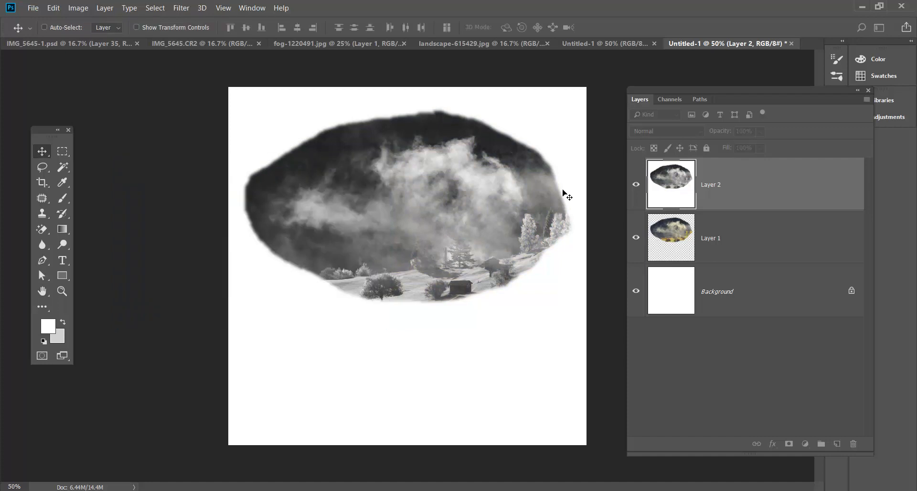
Compare the grayscale layer on and off, delete the colour fog layer beneath it, and select the grayscale layer.
click(637, 184)
click(637, 185)
click(637, 185)
click(636, 185)
drag(762, 246, 853, 444)
click(707, 194)
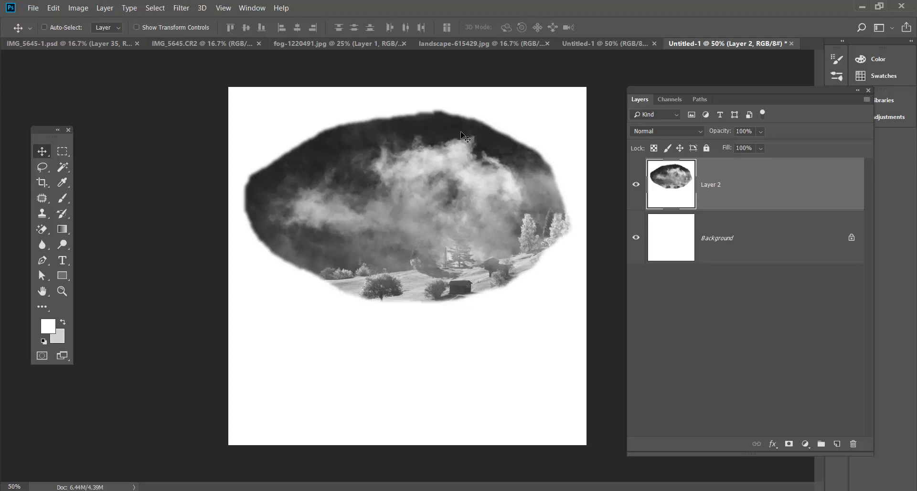
Examine the grayscale fog layer's Red, Green and Blue channels one by one to compare them.
click(669, 99)
click(702, 181)
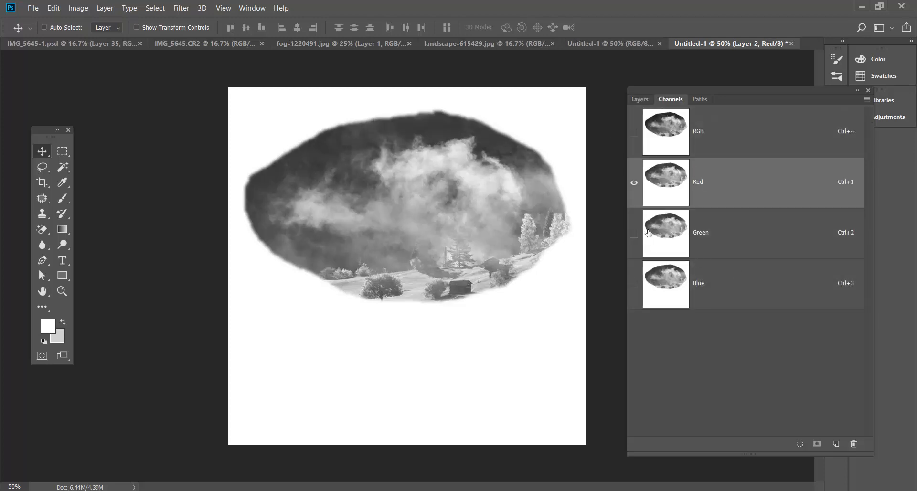
click(634, 284)
click(668, 283)
click(635, 182)
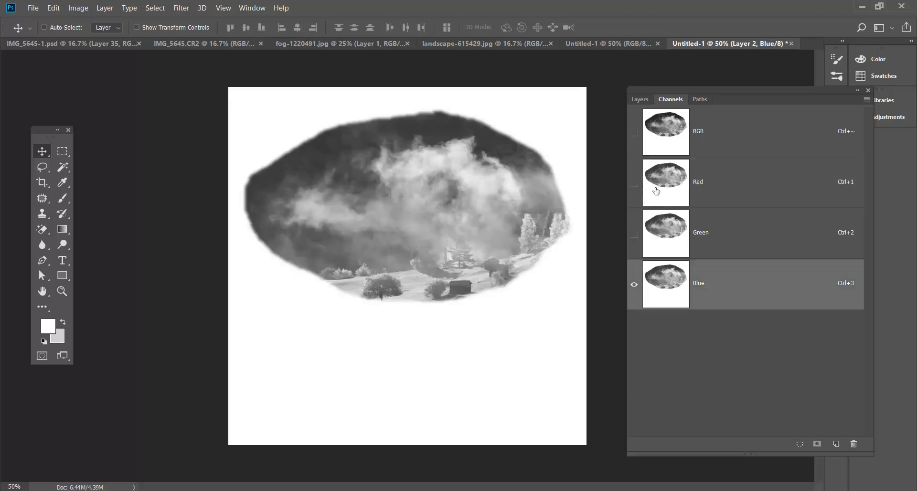
click(756, 238)
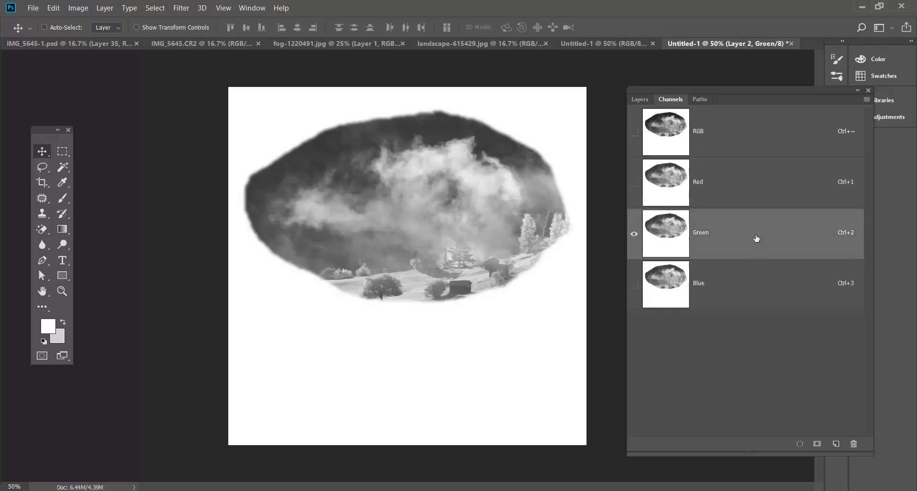
click(753, 187)
click(757, 233)
click(761, 288)
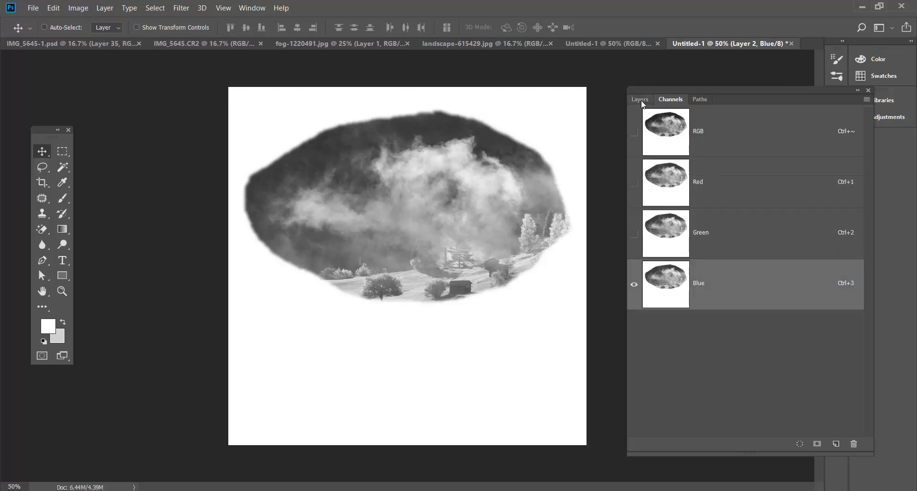
Undo the colour fog layer's deletion, hide the grayscale layer, and inspect the colour layer's Blue and Red channels.
click(640, 99)
key(ctrl+z)
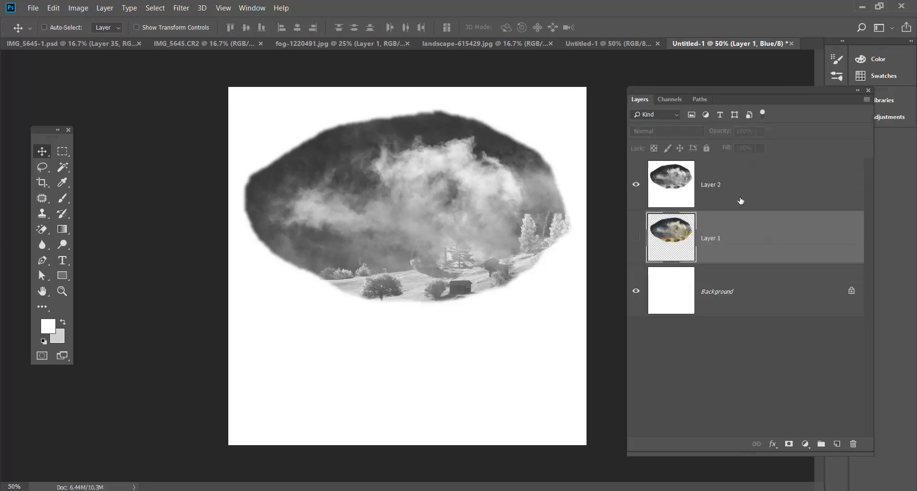
click(637, 184)
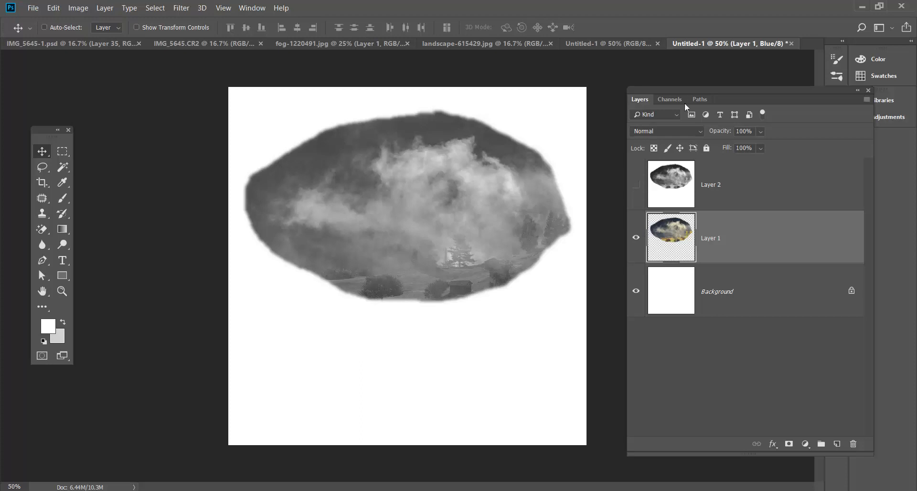
click(670, 98)
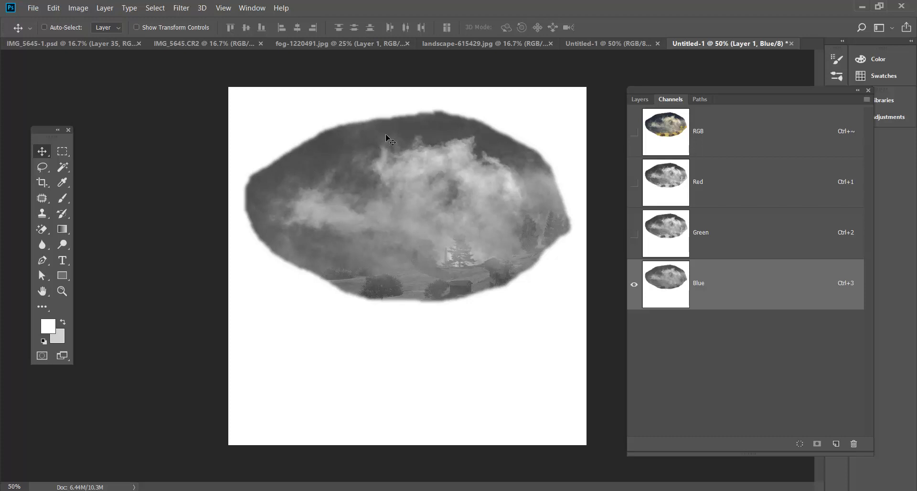
click(742, 191)
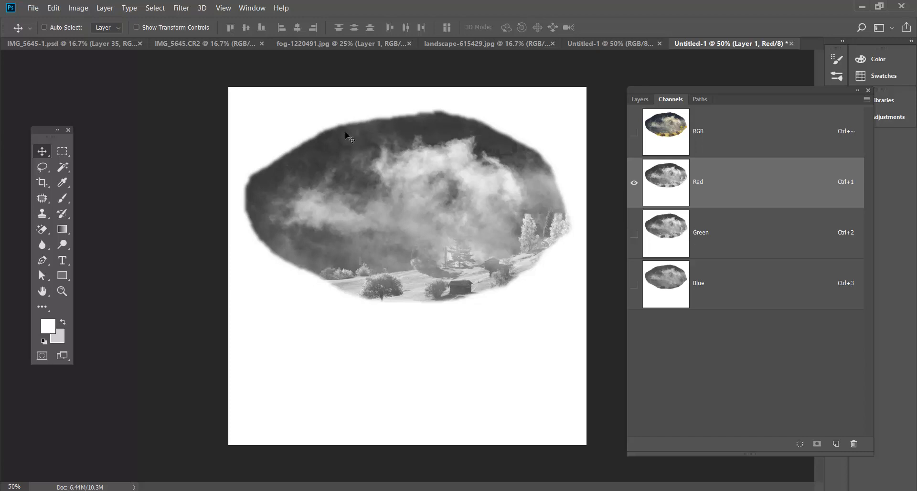
click(640, 99)
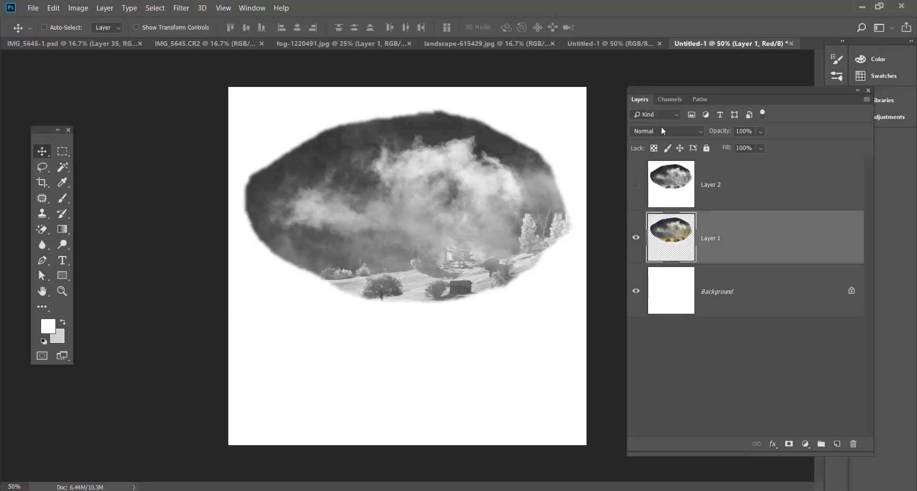
Delete the restored colour fog layer and make the grayscale layer visible and active.
drag(762, 259, 853, 444)
click(767, 211)
click(640, 191)
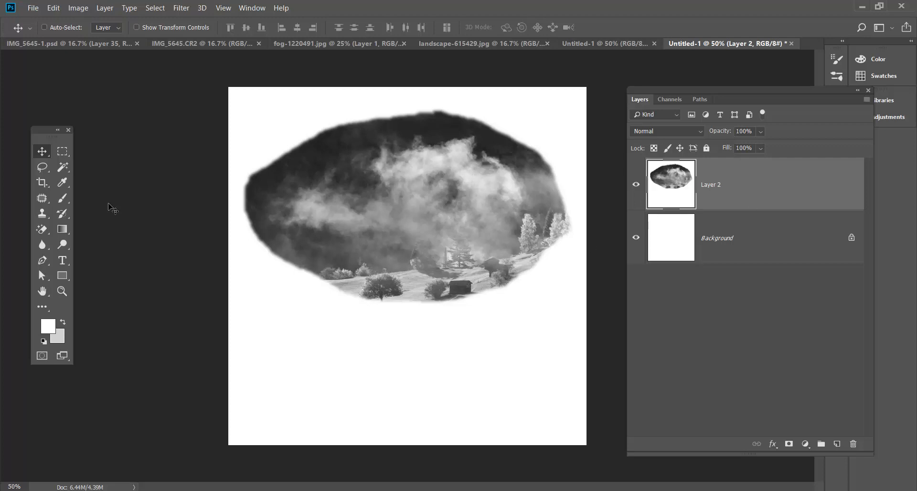
Add a layer mask to the grayscale fog layer and set up a Soft Round brush at 200 px.
key(b)
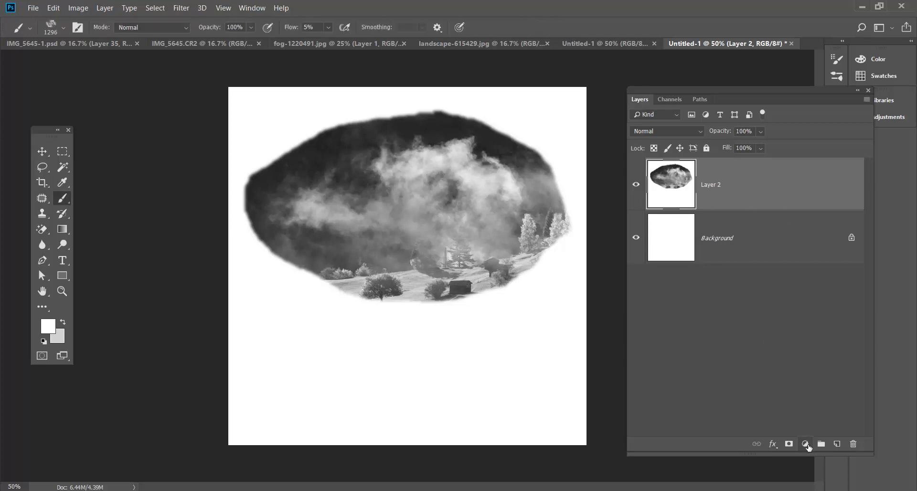
click(789, 444)
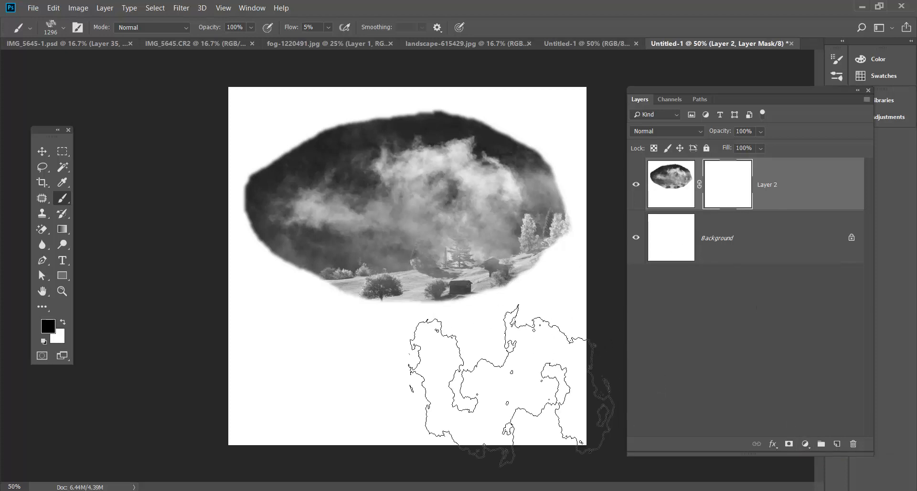
click(64, 28)
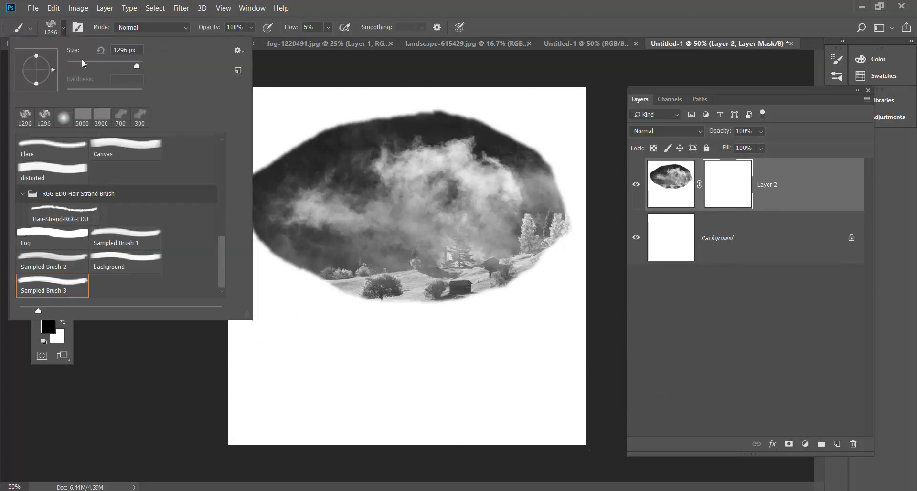
click(63, 117)
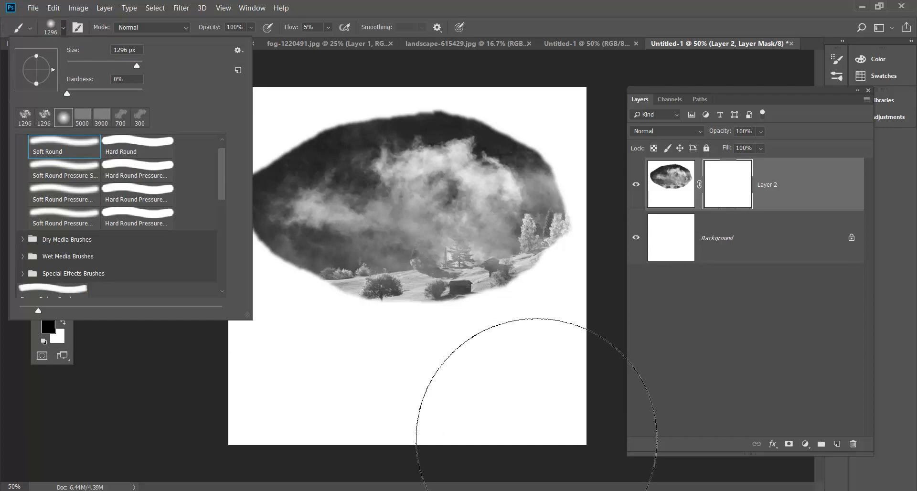
click(415, 319)
key([)
key([)
key([)
key([)
key([)
key([)
key([)
key([)
key([)
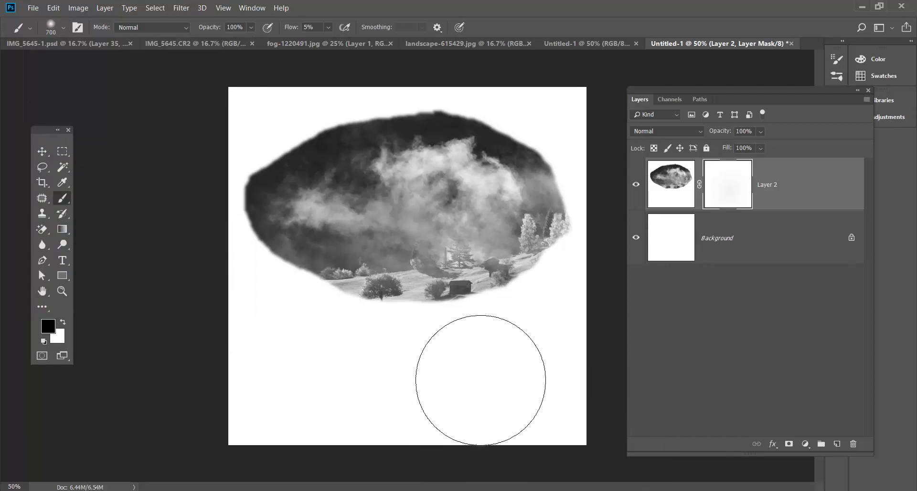
key([)
key([)
key([)
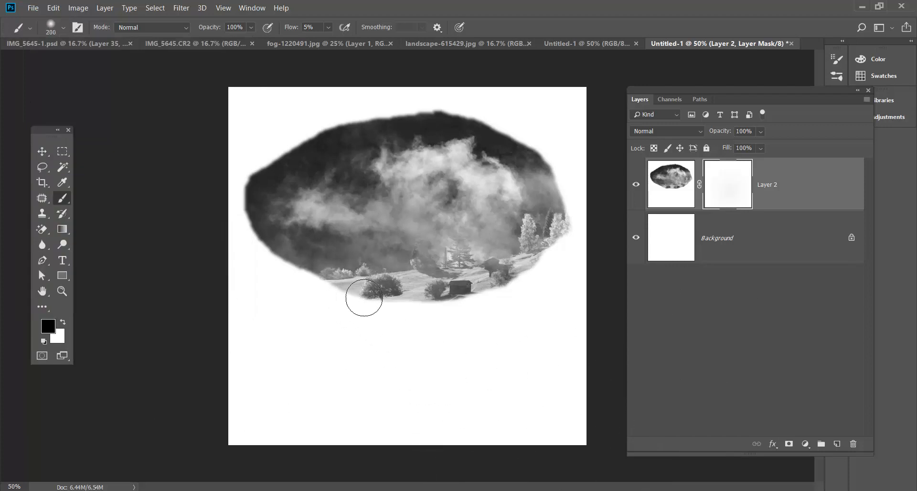
Set the brush flow to 100% and paint black on the mask to hide the trees, huts and hillside below the fog.
click(365, 275)
click(328, 27)
drag(328, 41, 384, 41)
click(338, 303)
mouse_move(338, 303)
mouse_down()
mouse_move(396, 296)
mouse_move(416, 319)
mouse_move(446, 278)
mouse_move(439, 284)
mouse_move(490, 271)
mouse_move(471, 319)
mouse_move(503, 299)
mouse_move(546, 247)
mouse_move(551, 267)
mouse_move(523, 307)
mouse_move(561, 284)
mouse_move(581, 249)
mouse_move(488, 295)
mouse_move(444, 347)
mouse_move(455, 331)
mouse_move(443, 327)
mouse_move(440, 284)
mouse_move(378, 309)
mouse_move(341, 313)
mouse_move(393, 307)
mouse_up()
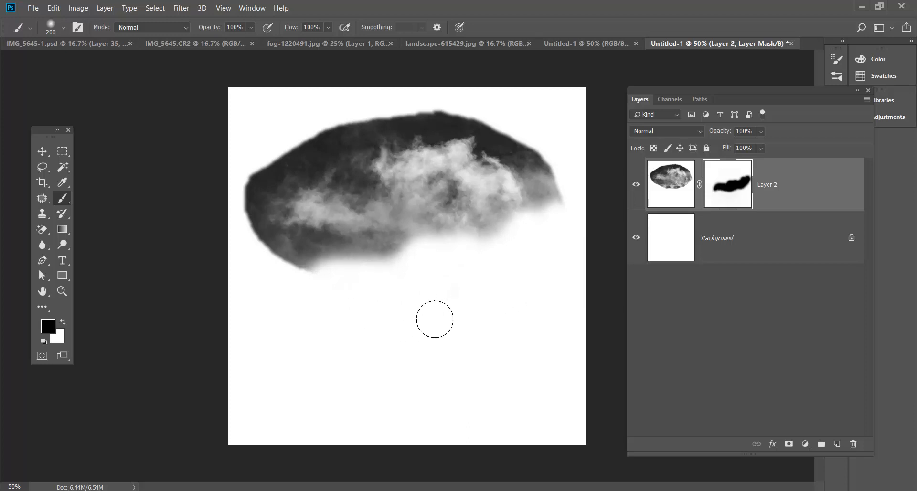
Try inverting the masked fog layer's image, and undo the inversion.
click(682, 189)
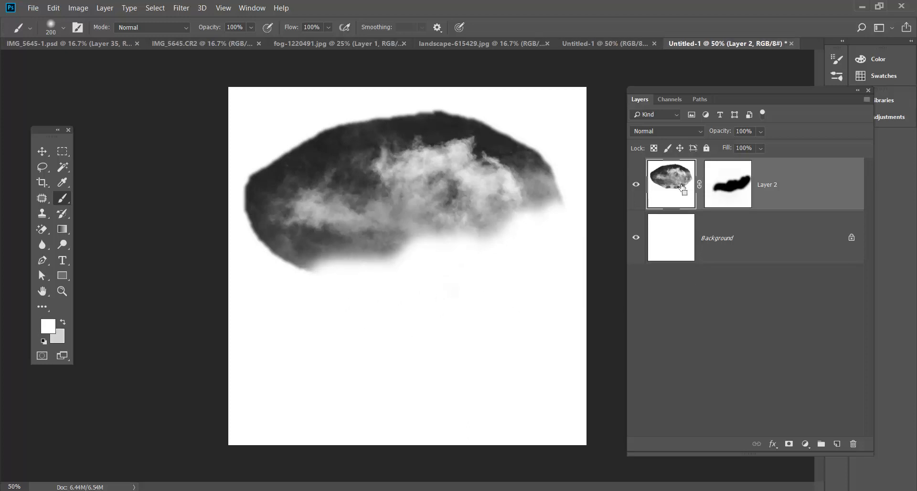
key(ctrl+i)
click(762, 250)
key(ctrl+z)
Toggle the masked fog layer's visibility and review its channels.
click(637, 186)
click(637, 185)
click(674, 97)
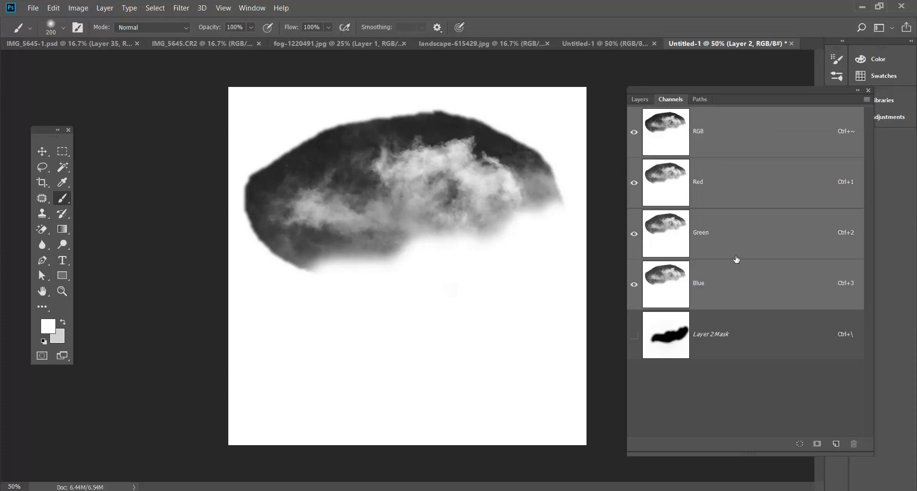
click(640, 99)
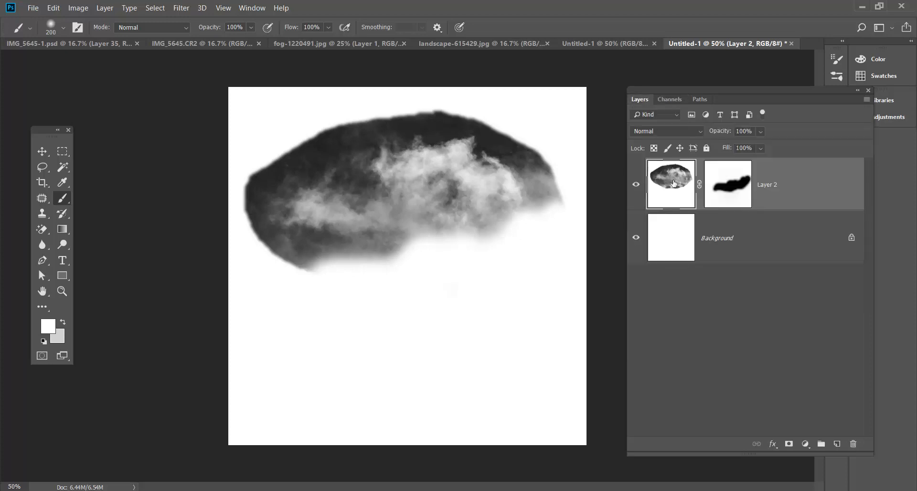
Step back through the history to undo the mask painting, the layer mask and the deletion of the colour fog layer.
key(ctrl+alt+z)
key(ctrl+alt+z)
key(ctrl+alt+z)
key(ctrl+alt+z)
key(ctrl+alt+z)
key(ctrl+alt+z)
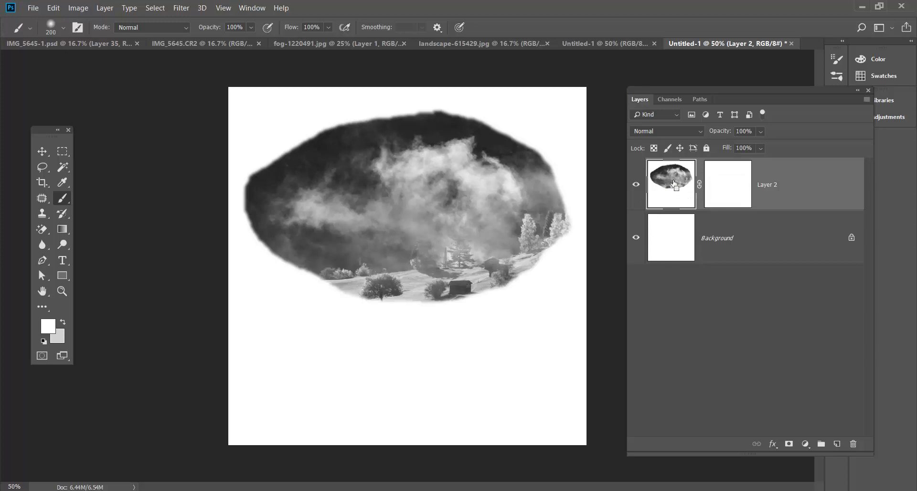
Hide the white Background layer, delete the grayscale Red-channel layer, and switch to the Move tool.
click(636, 184)
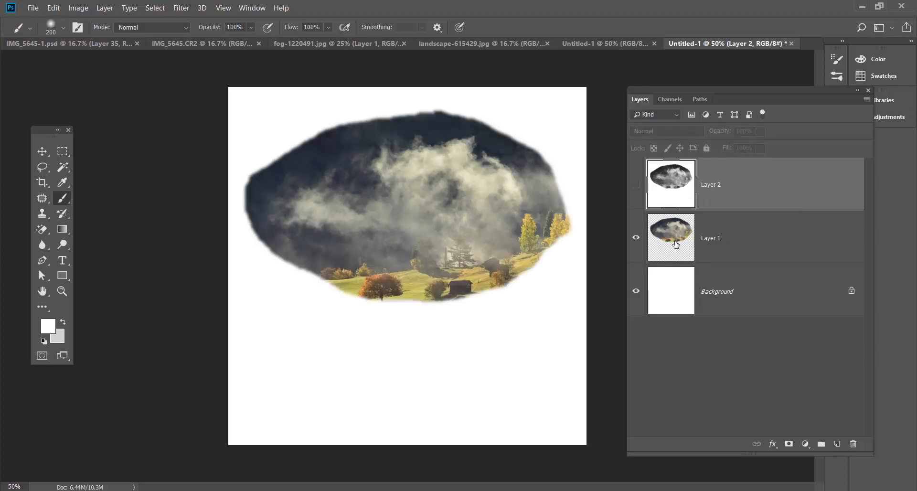
click(636, 291)
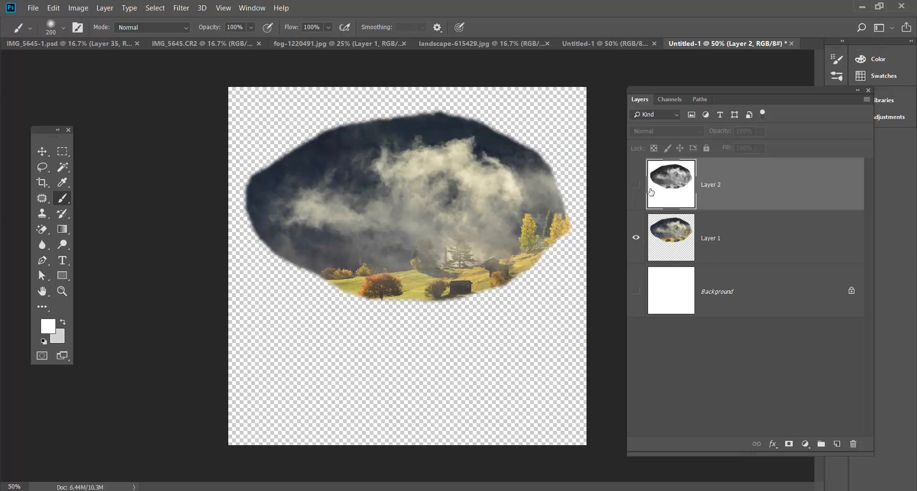
click(636, 184)
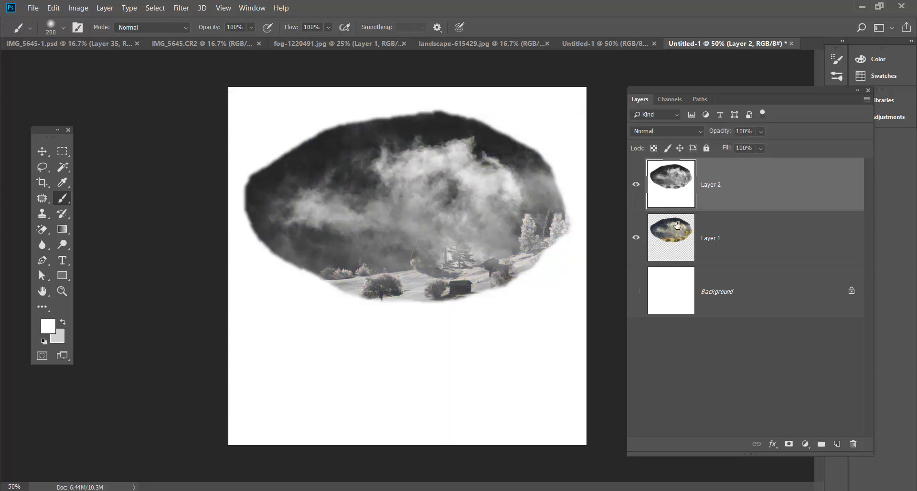
click(636, 185)
drag(811, 183, 853, 443)
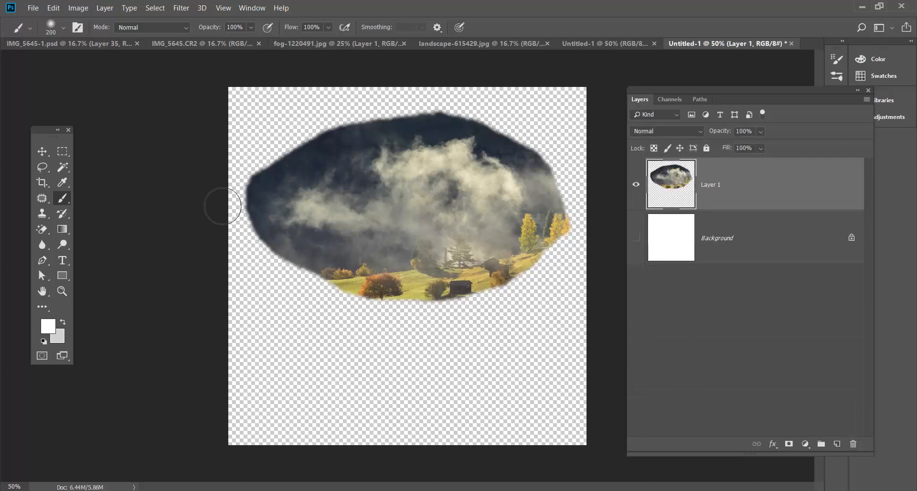
click(42, 151)
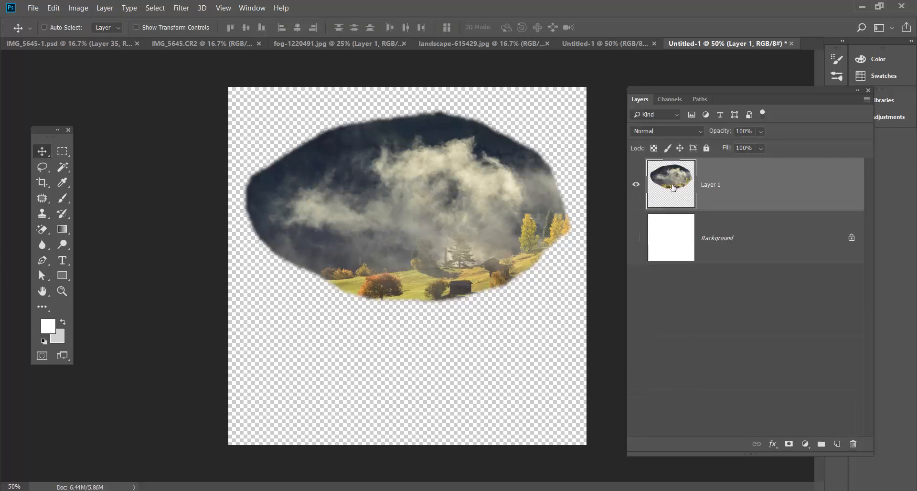
Invert the colours of the fog layer and view its Red, Green and Blue channels individually.
key(ctrl+i)
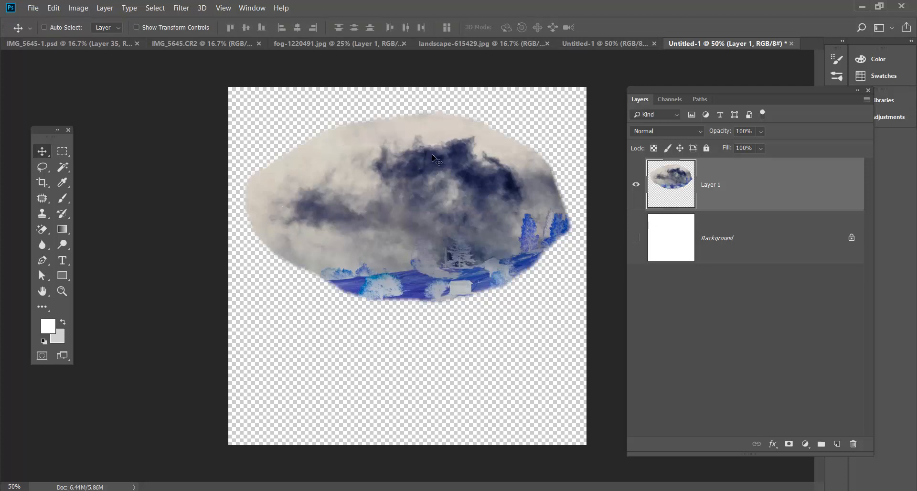
click(667, 100)
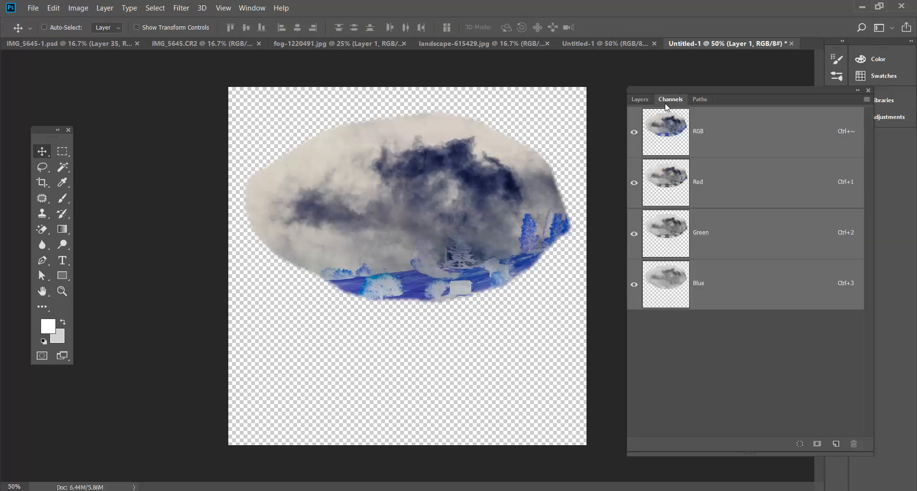
click(673, 187)
click(674, 222)
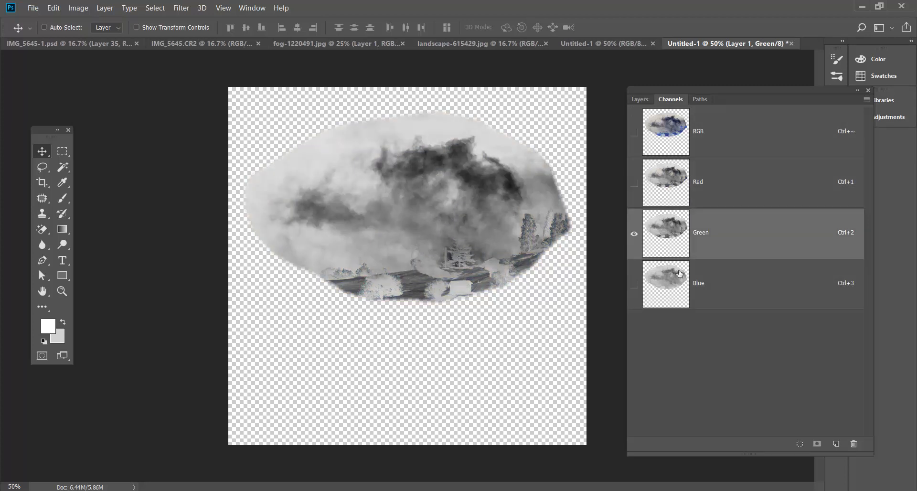
click(680, 273)
click(682, 237)
click(672, 175)
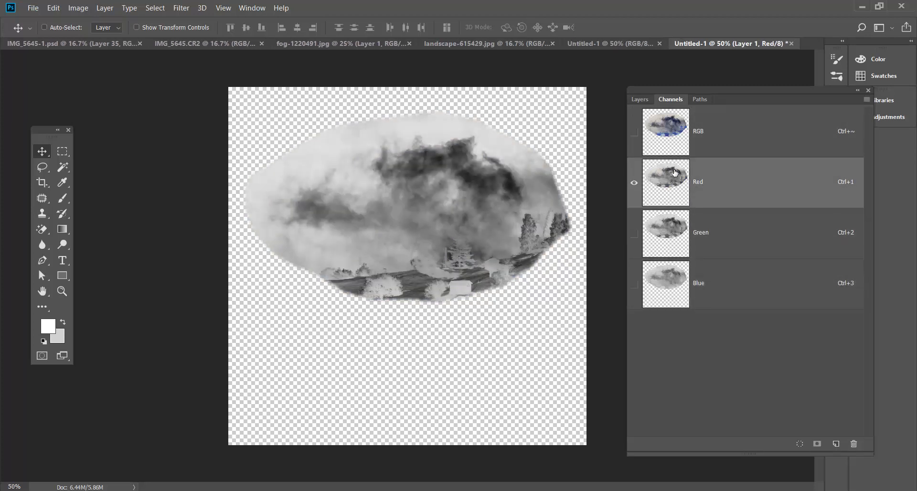
Compare the contrast of the inverted fog in the Red and Green channels, ending on Red, and return to the layers.
click(675, 227)
click(677, 205)
click(671, 243)
click(676, 192)
click(673, 225)
click(670, 190)
click(640, 100)
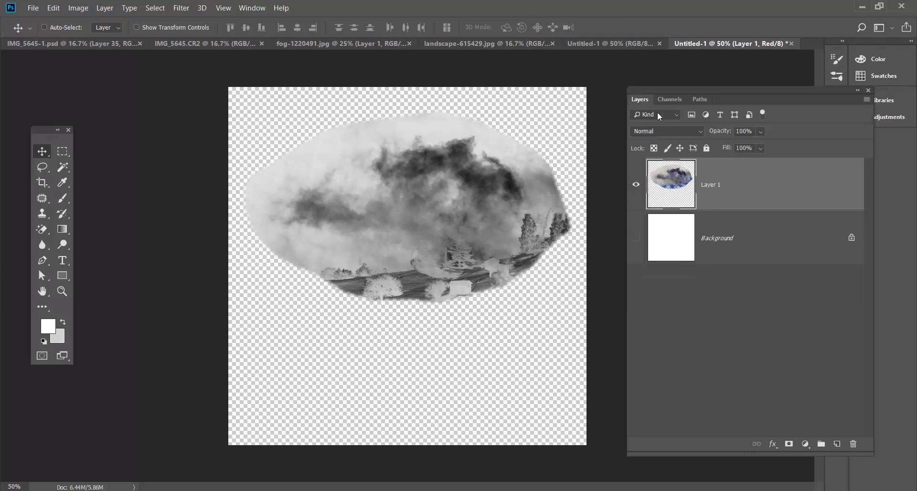
click(671, 99)
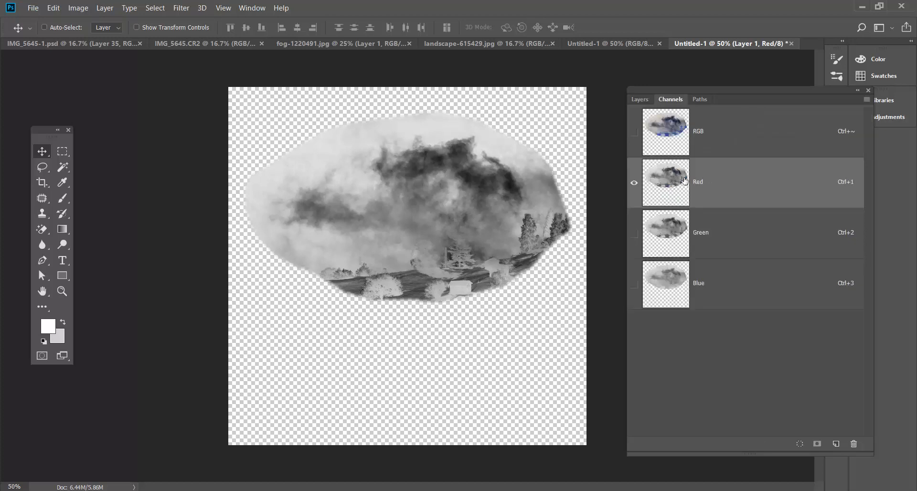
click(639, 99)
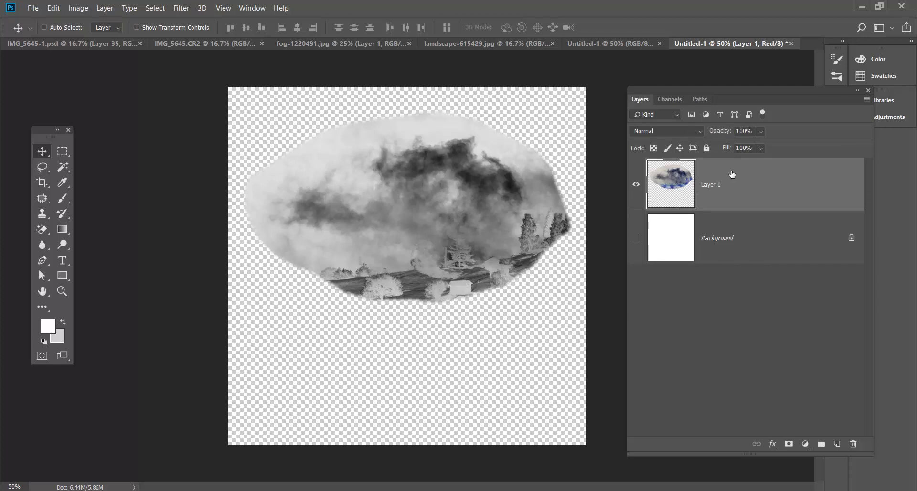
Add a new empty layer above the fog layer, toggle both layers' visibility off and on, and reselect the fog layer.
click(836, 444)
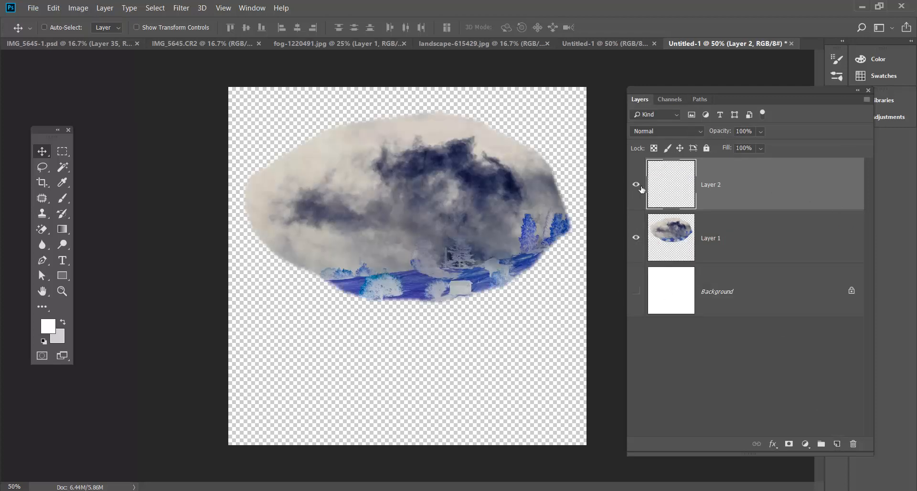
click(636, 186)
click(636, 237)
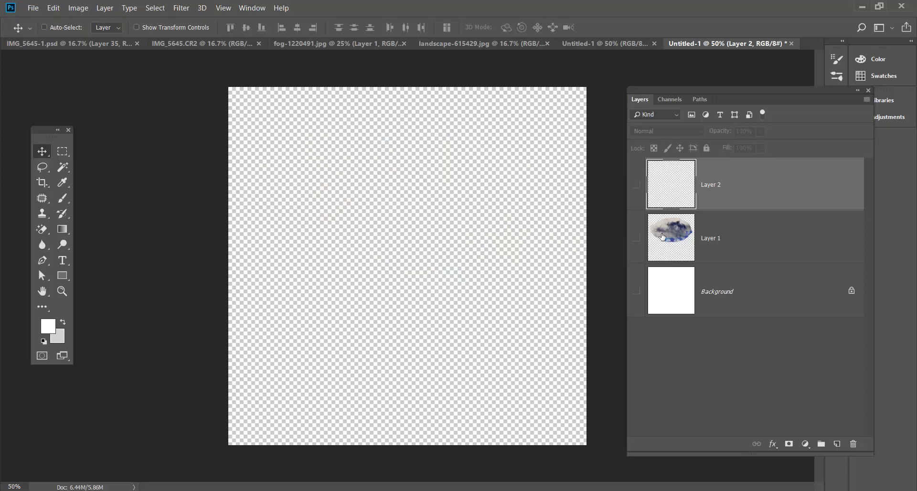
click(638, 238)
click(676, 238)
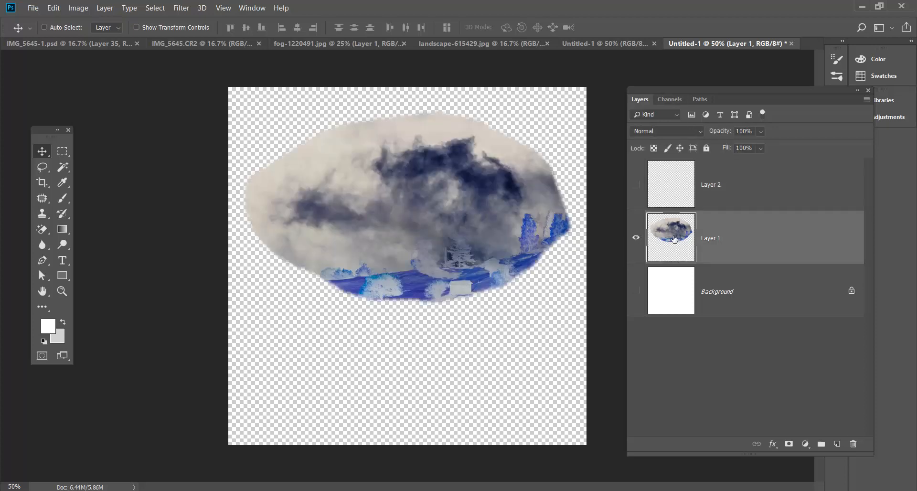
click(745, 196)
click(635, 185)
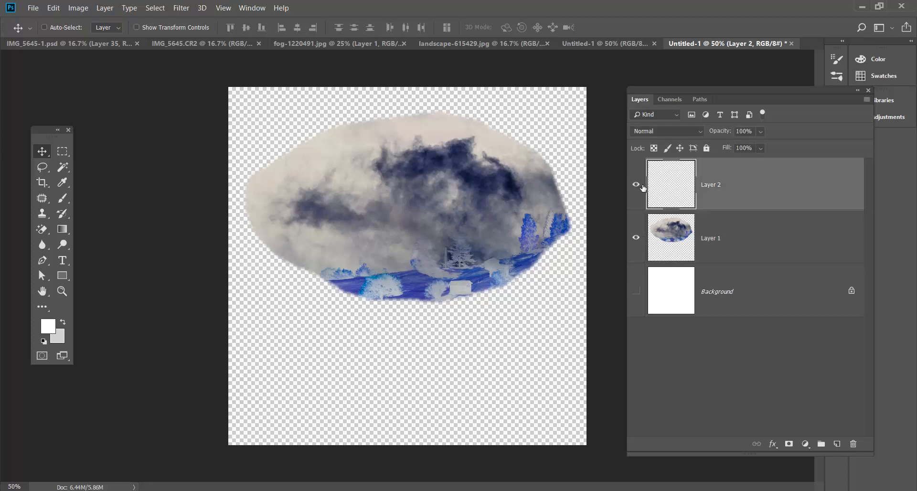
click(722, 241)
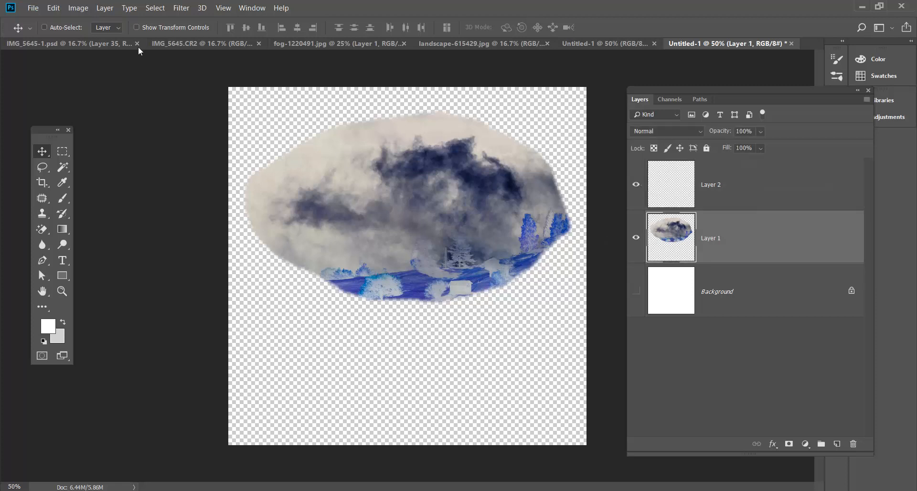
Switch the fog layer back to its original colours for comparison, and invert it again.
click(53, 7)
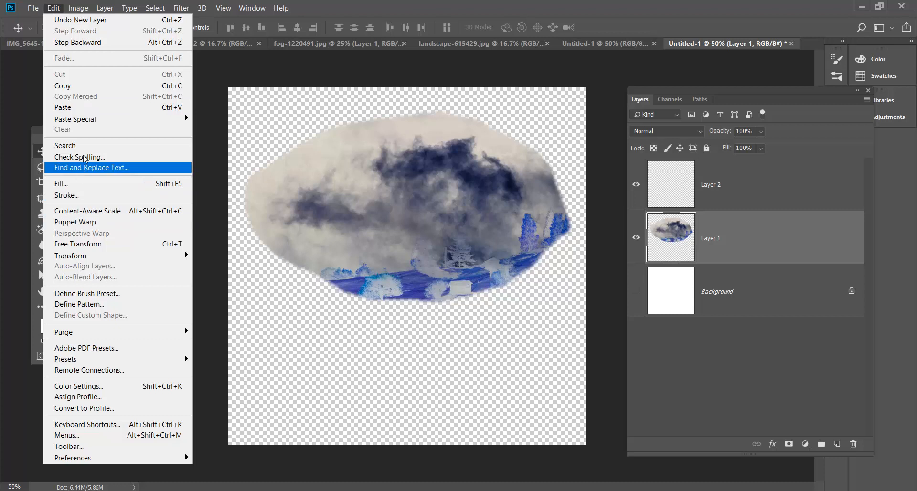
click(758, 249)
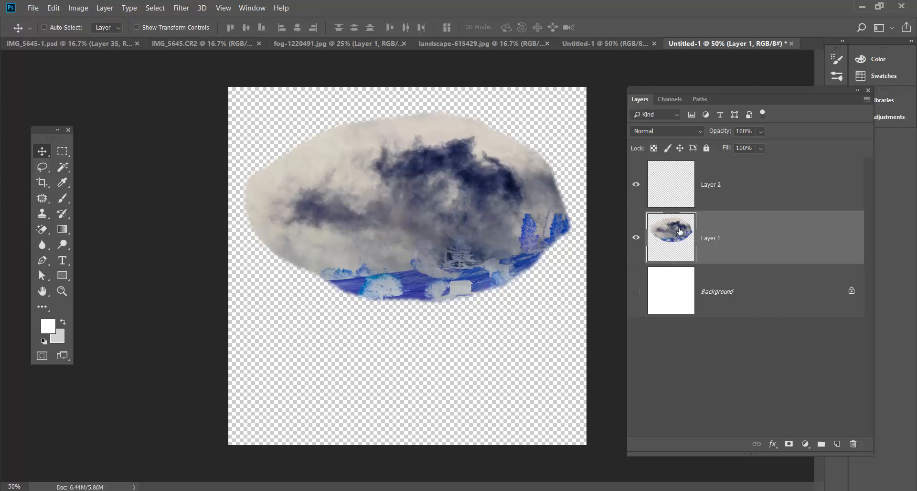
key(ctrl+i)
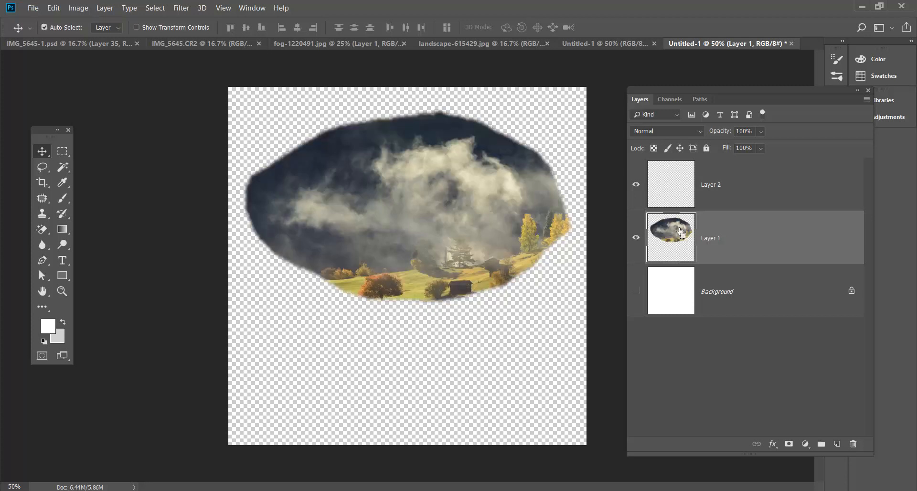
key(ctrl+i)
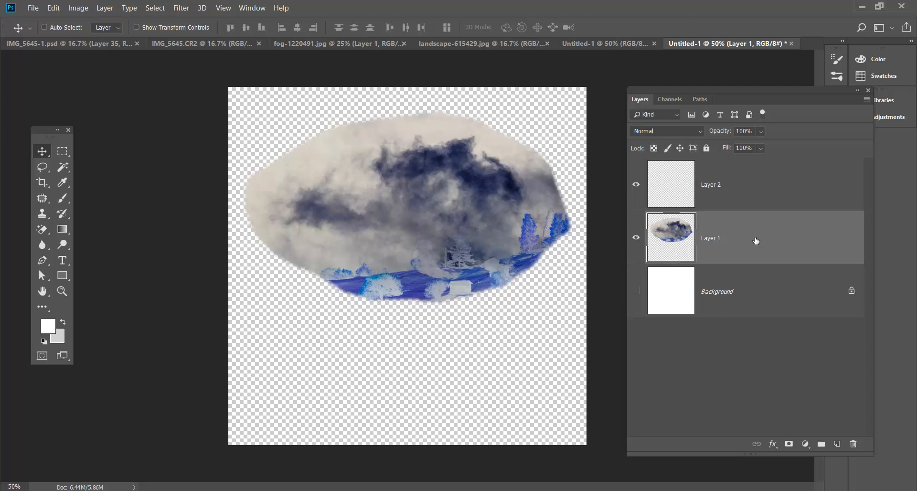
Add a Black & White adjustment layer above the fog layer with Reds 125, Yellows 260 and Greens 85.
click(805, 445)
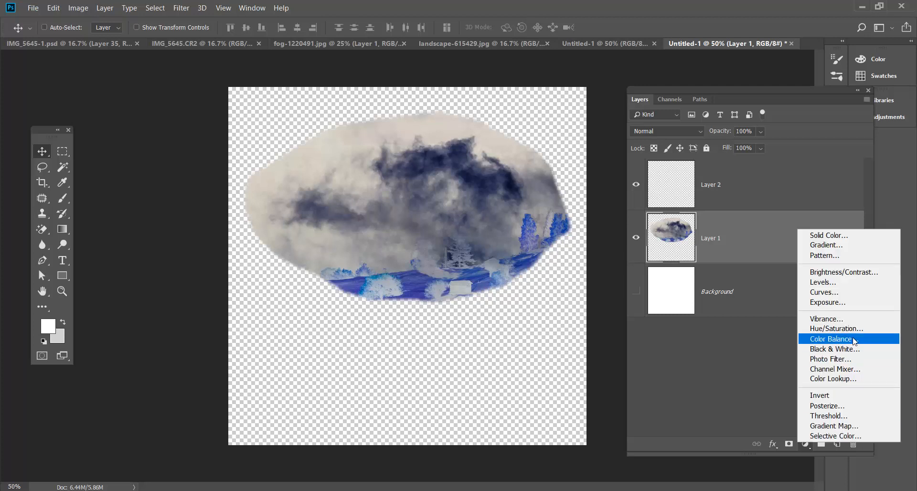
click(848, 352)
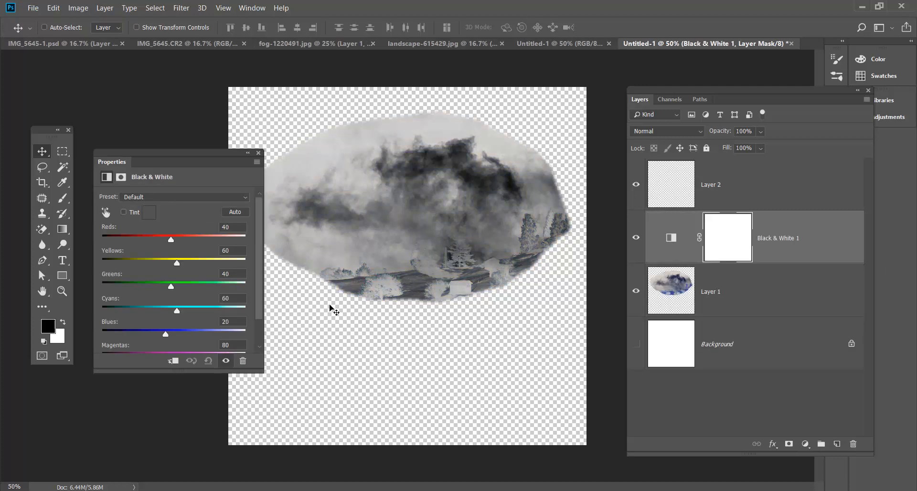
drag(170, 243, 215, 239)
drag(174, 263, 238, 255)
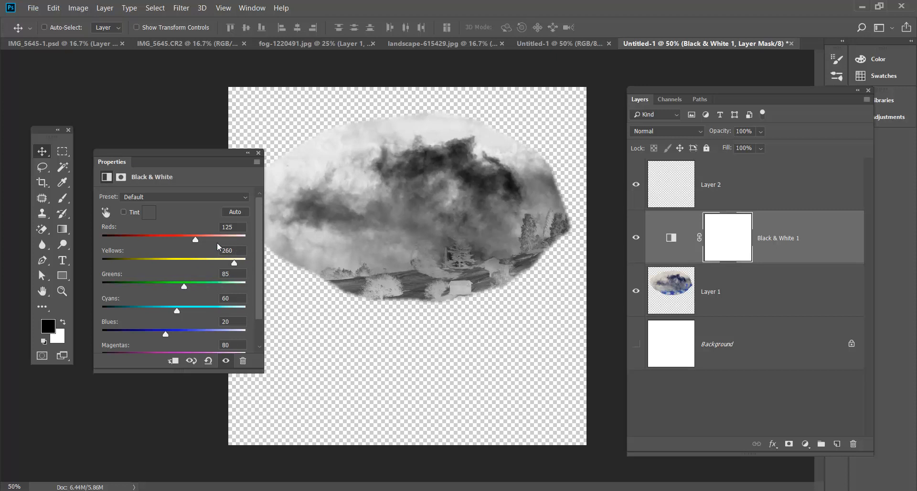
click(259, 153)
Show the white Background layer and merge the fog layer with its Black & White adjustment.
click(636, 344)
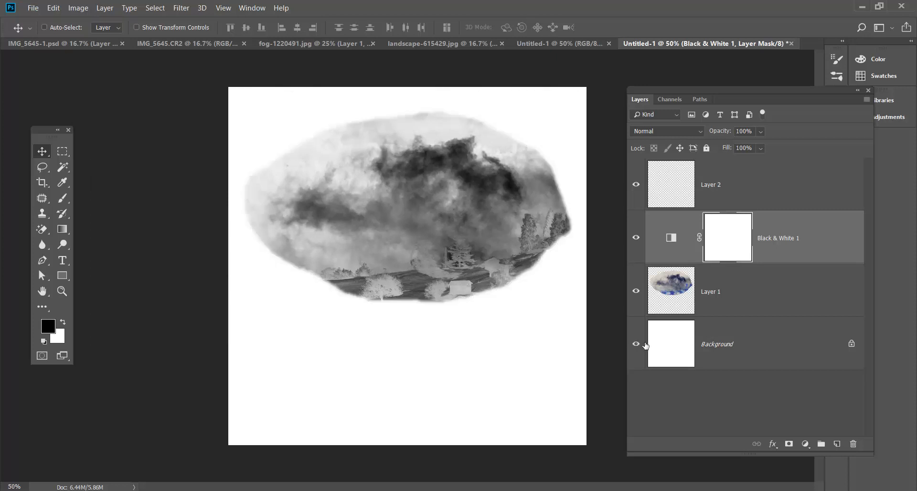
click(737, 313)
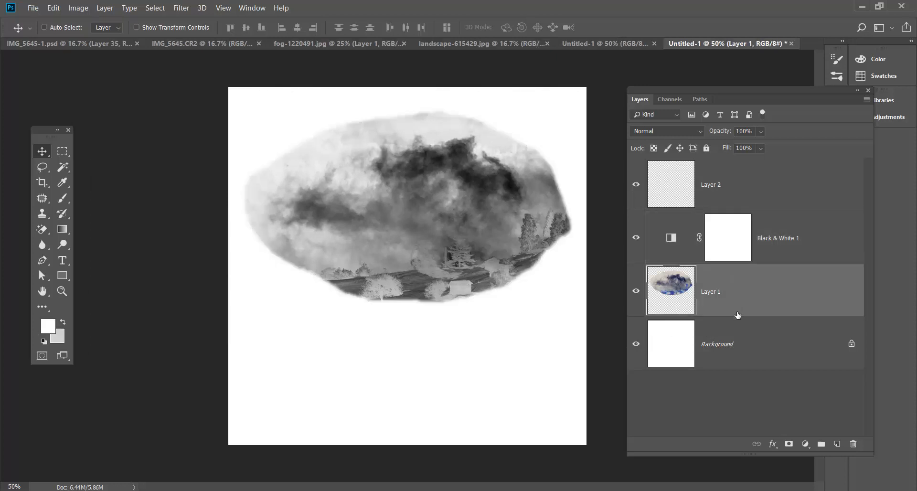
shift+click(801, 256)
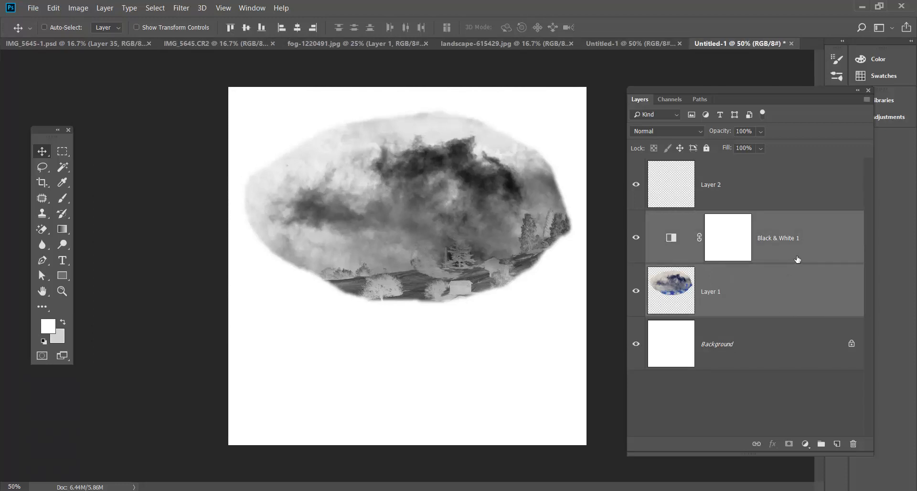
key(ctrl+e)
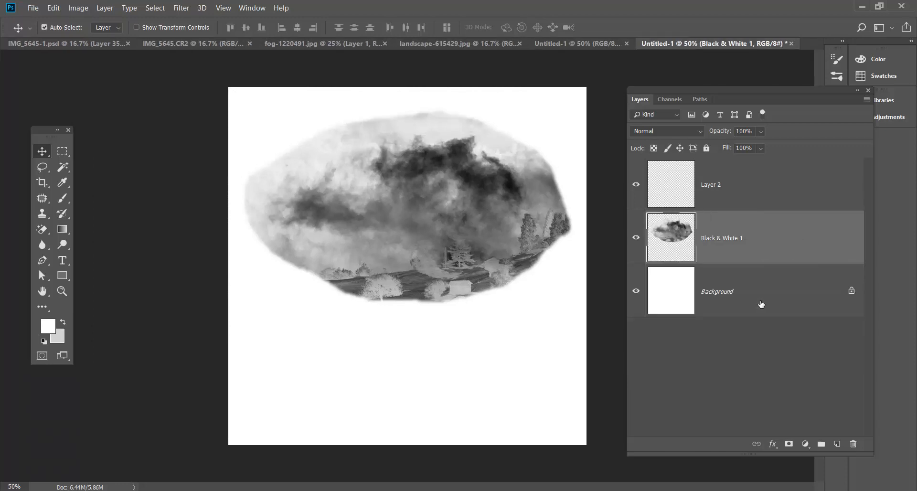
click(638, 239)
Add a layer mask to the merged fog layer and paint out the landscape in black, reducing the brush flow to 19%.
key(b)
click(788, 443)
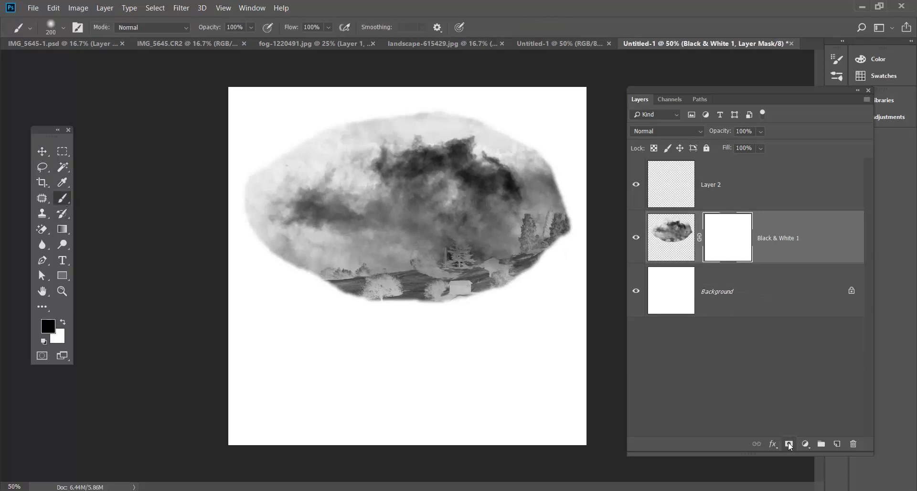
mouse_move(350, 305)
mouse_down()
mouse_move(392, 305)
mouse_move(334, 298)
mouse_move(437, 293)
mouse_move(448, 307)
mouse_move(437, 310)
mouse_move(482, 274)
mouse_move(463, 266)
mouse_move(480, 272)
mouse_move(475, 299)
mouse_move(405, 307)
mouse_move(428, 318)
mouse_move(534, 302)
mouse_move(496, 293)
mouse_move(553, 268)
mouse_move(550, 246)
mouse_move(576, 257)
mouse_move(592, 245)
mouse_up()
click(329, 28)
click(603, 195)
mouse_move(592, 204)
mouse_down()
mouse_move(585, 185)
mouse_move(592, 201)
mouse_up()
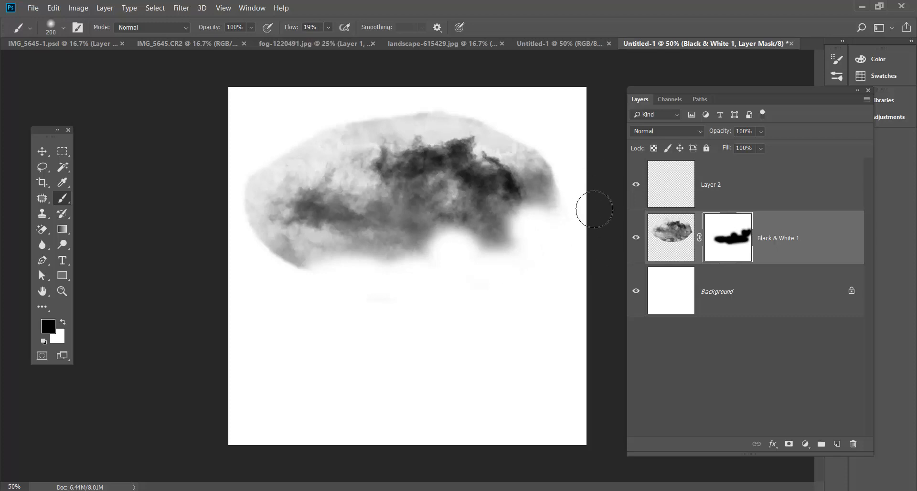
Fade out the fog's hard right edge on the mask with a large soft black brush, reducing its size from 600 to 300.
key(])
key(])
key(])
key(])
key(])
key(])
key(])
key(])
key(])
key(])
key(])
mouse_move(668, 243)
mouse_down()
mouse_move(669, 218)
mouse_move(640, 178)
mouse_move(640, 206)
mouse_up()
key([)
key([)
drag(581, 153, 603, 161)
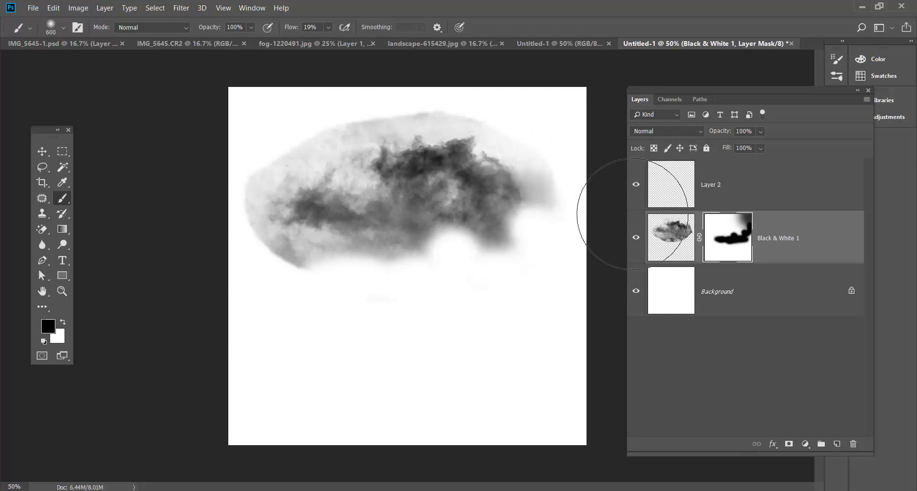
key([)
key([)
key([)
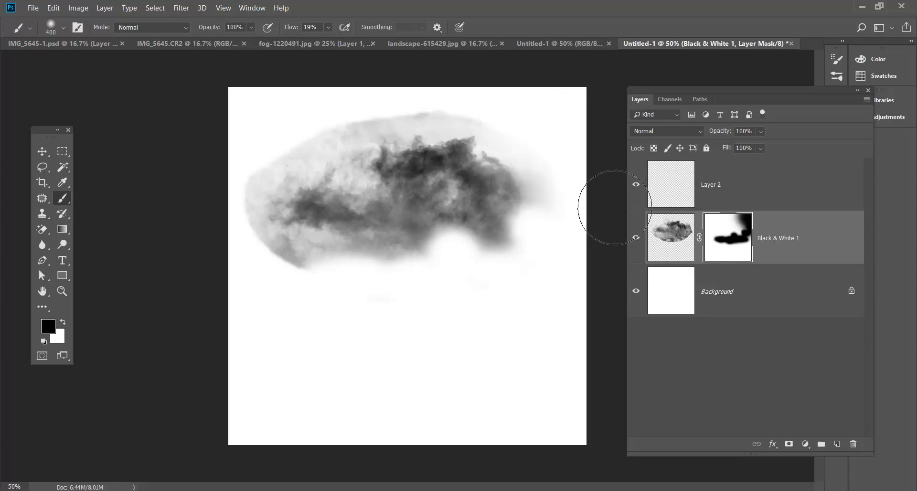
click(555, 173)
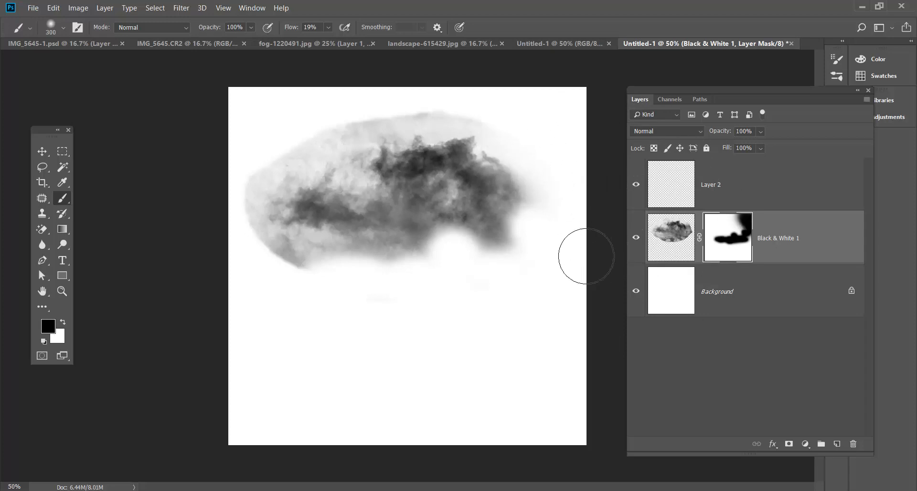
Apply Levels to the fog layer's image, lowering the white input level below 228 to clear the pale grey around the fog.
click(680, 241)
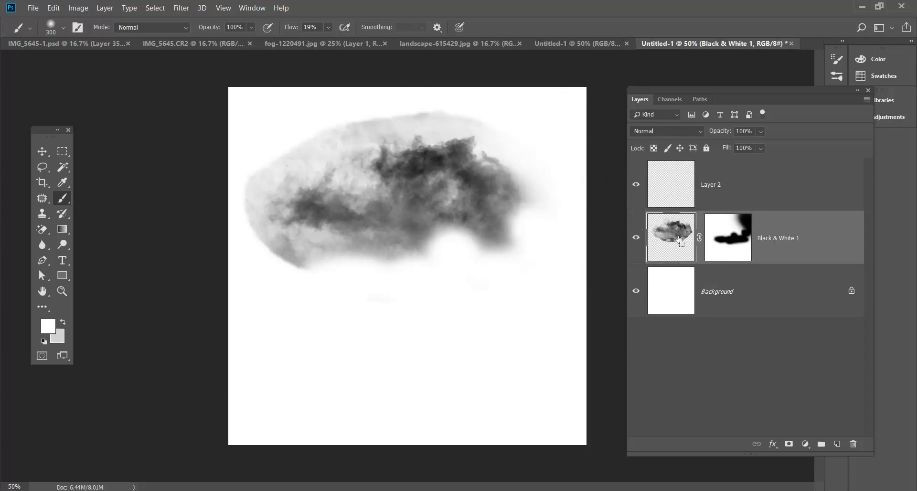
key(ctrl+l)
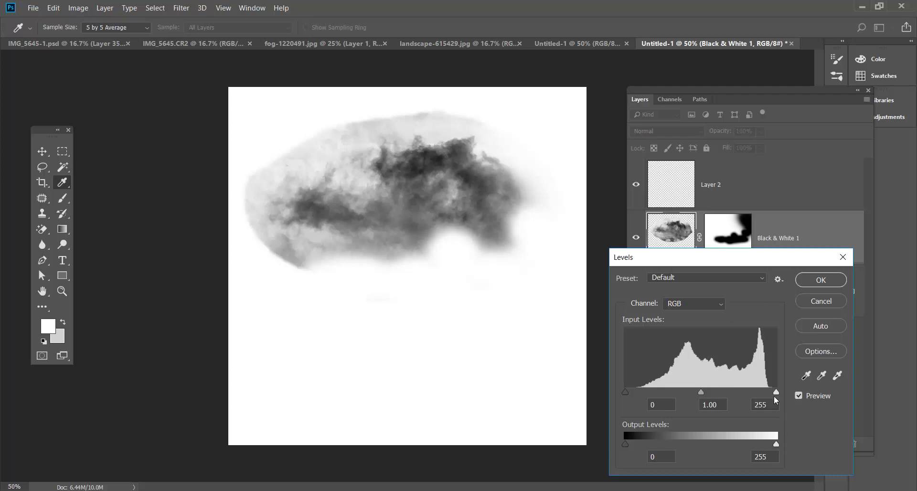
mouse_move(776, 391)
mouse_down()
mouse_move(747, 385)
mouse_move(763, 389)
mouse_up()
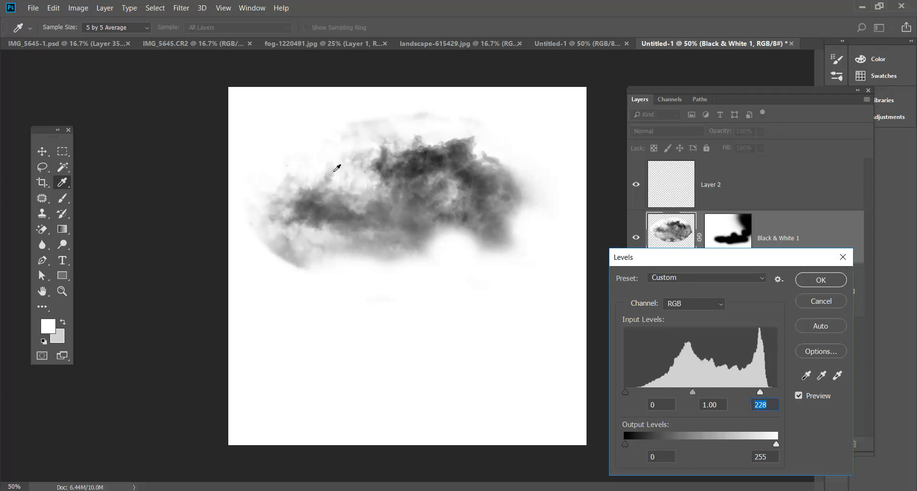
drag(760, 391, 753, 391)
click(833, 280)
Paint white over the fog's lower edge on the layer image with a size 300 brush, and switch to the Move tool.
key(b)
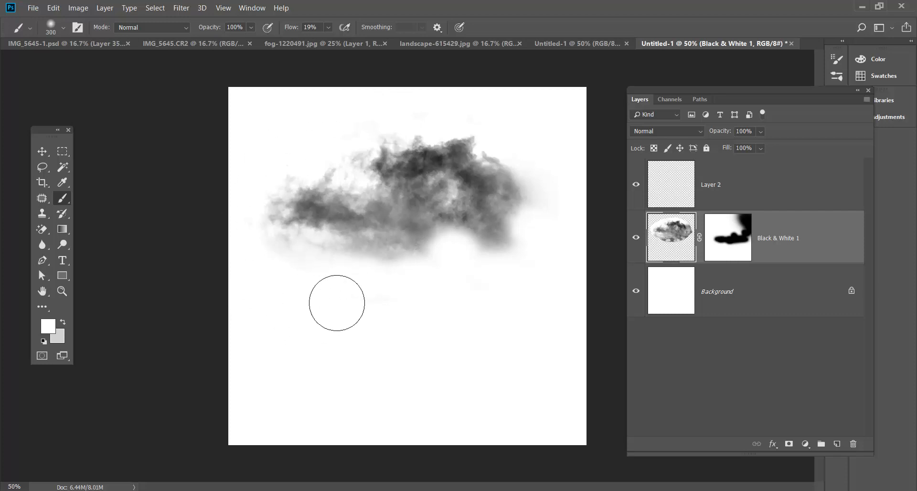
mouse_move(362, 296)
mouse_down()
mouse_move(399, 297)
mouse_move(452, 264)
mouse_move(495, 290)
mouse_move(559, 261)
mouse_move(430, 274)
mouse_up()
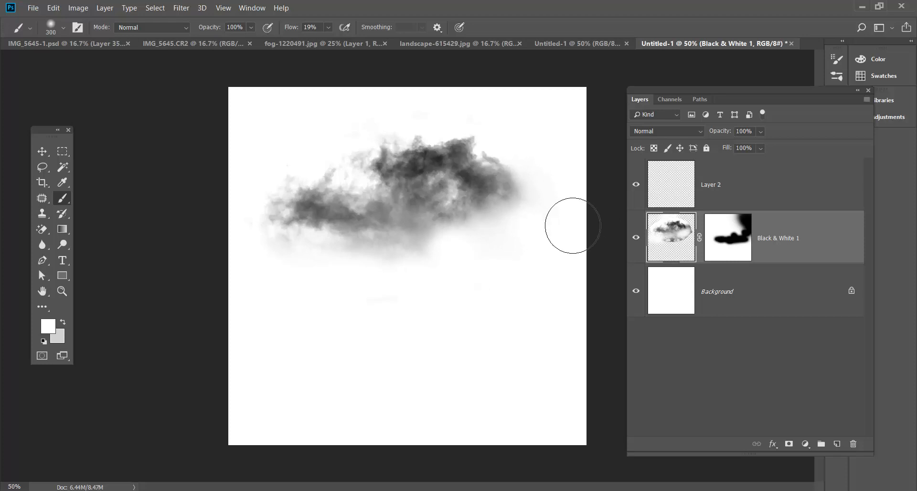
click(42, 151)
Duplicate the fog layer and rotate the copy 180 degrees so its dense part fills the area below the original.
drag(812, 247, 837, 444)
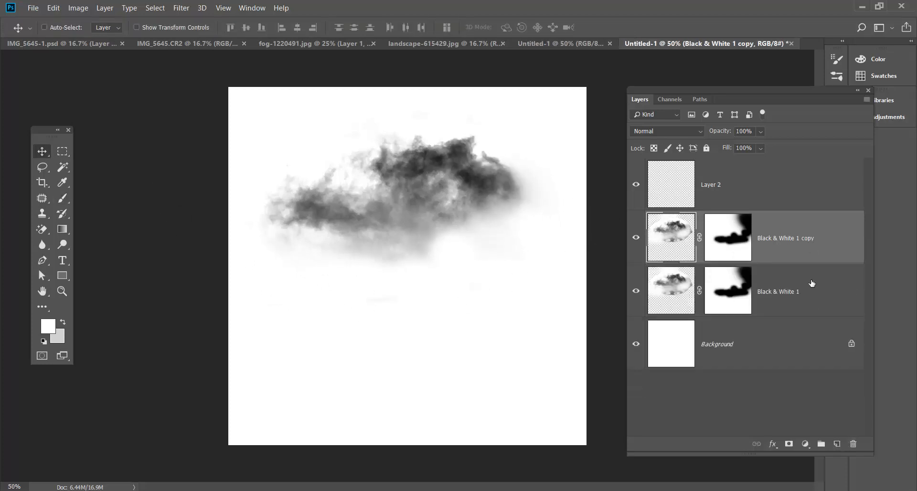
key(ctrl)
key(ctrl+t)
drag(579, 378, 329, 149)
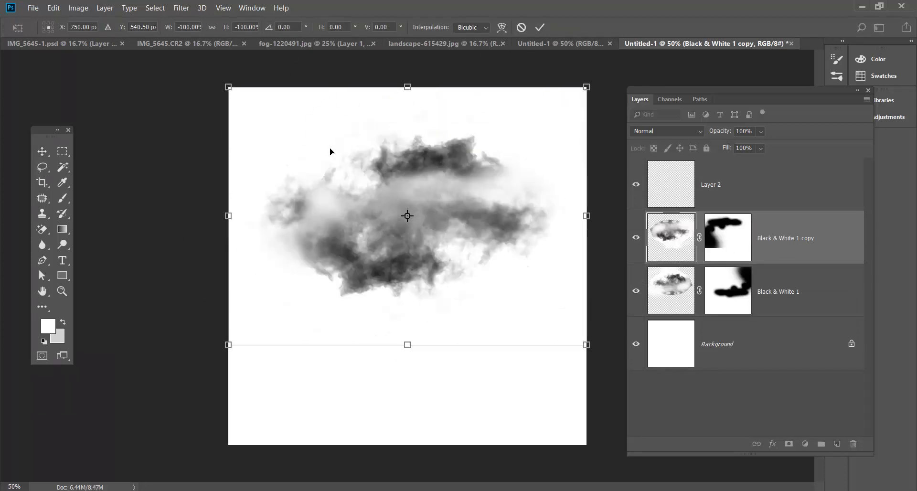
key(Return)
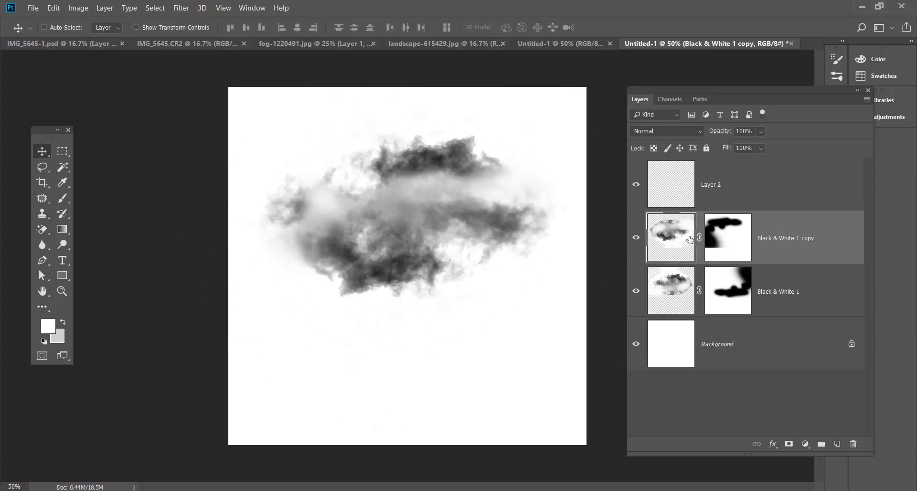
Set the fog copy's blend mode to Multiply and shift it slightly left over the original fog.
click(685, 127)
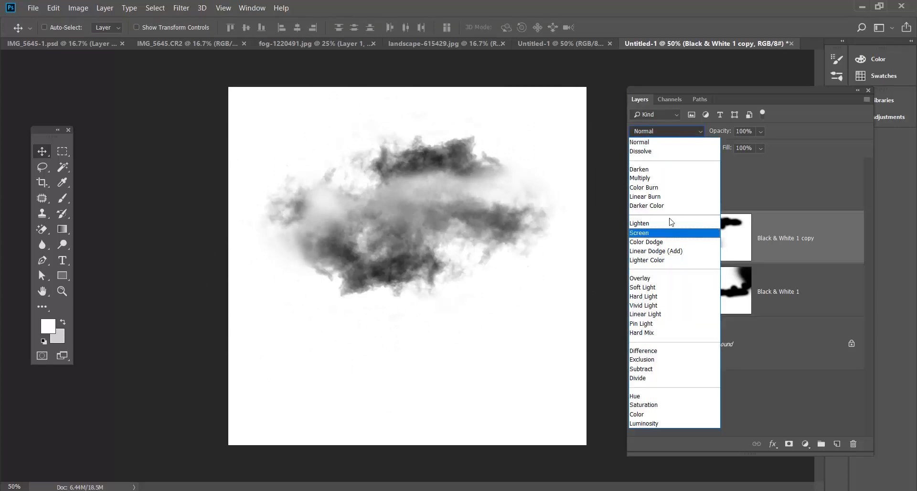
click(666, 181)
drag(491, 257, 428, 227)
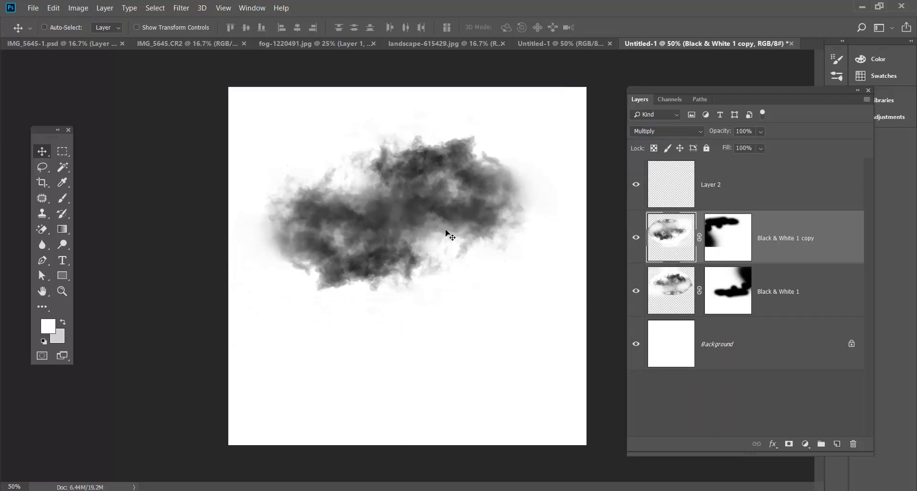
Paint soft black on the fog copy's layer mask across the overlapping middle area to blend the two fog shapes.
click(727, 234)
key(d)
click(63, 198)
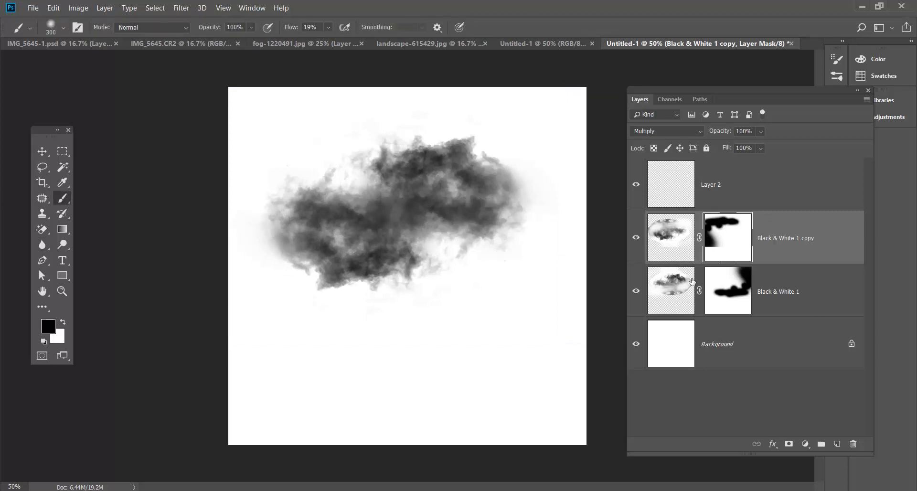
click(670, 281)
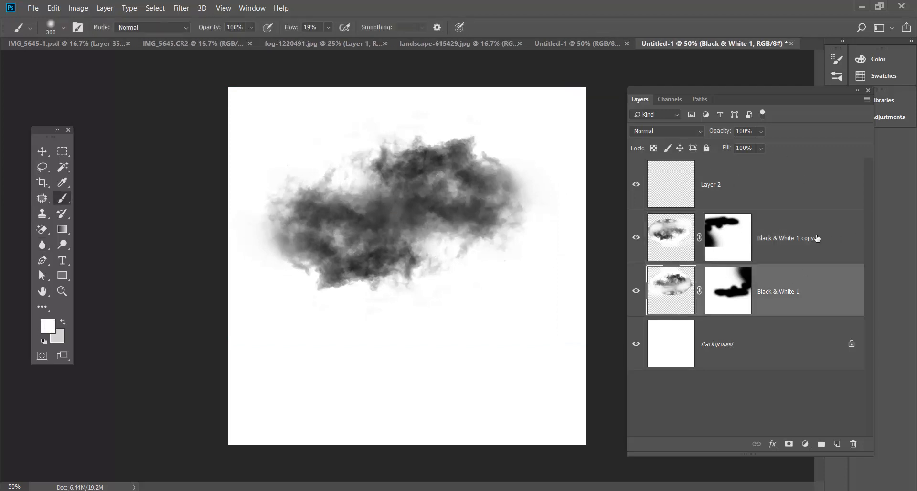
click(836, 237)
click(724, 221)
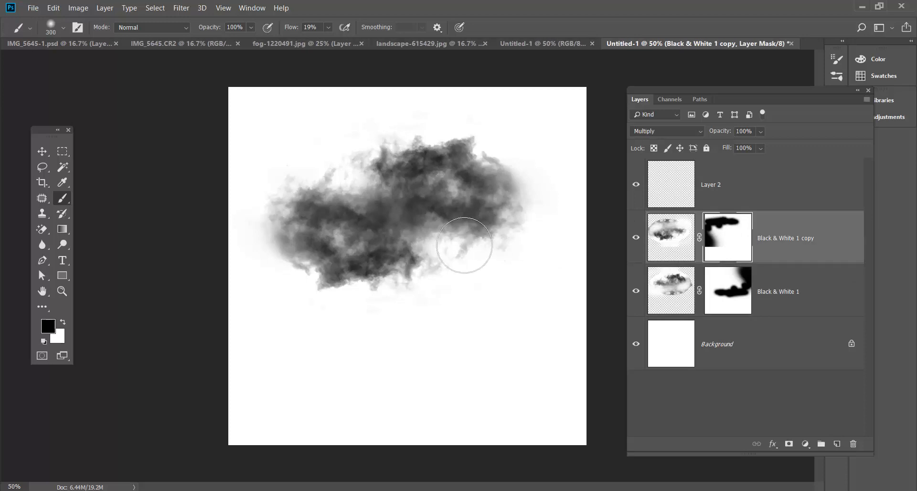
mouse_move(466, 241)
mouse_down()
mouse_move(454, 230)
mouse_move(352, 219)
mouse_move(364, 241)
mouse_move(340, 253)
mouse_up()
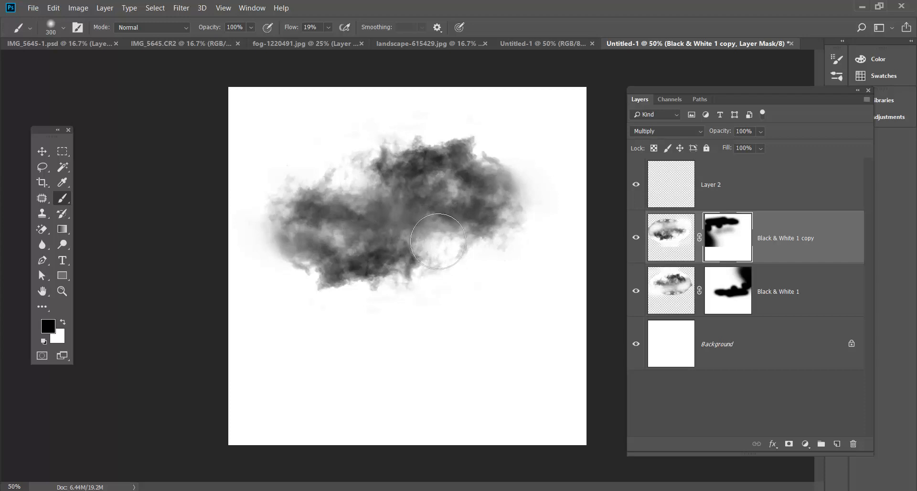
key(x)
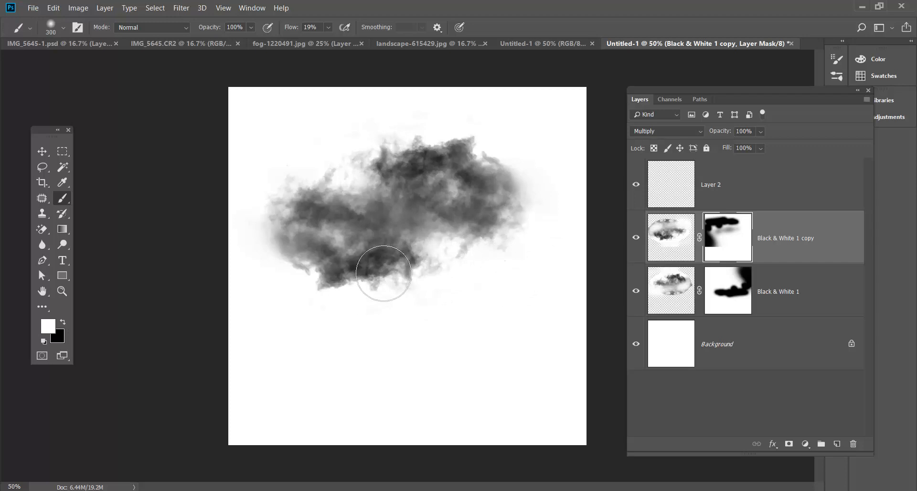
click(42, 150)
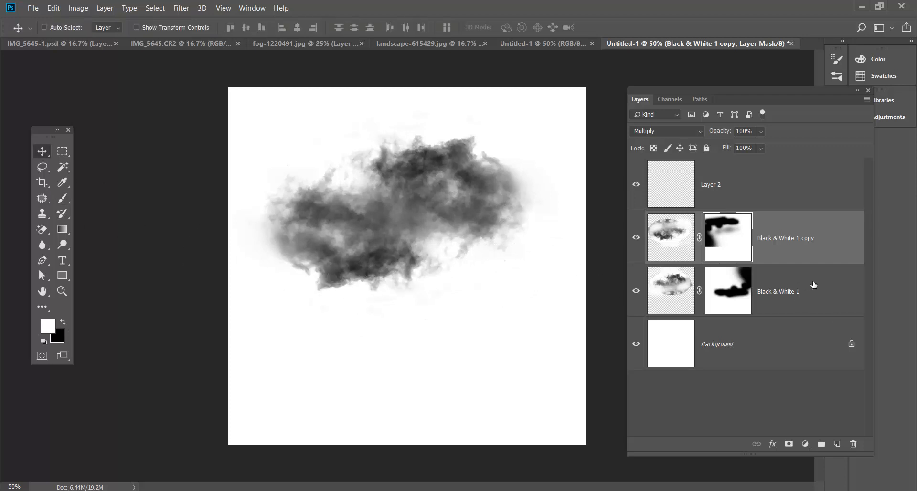
Add a Brightness/Contrast adjustment above the fog copy and set its brightness to -117 to expose faint stray marks.
click(815, 251)
click(805, 444)
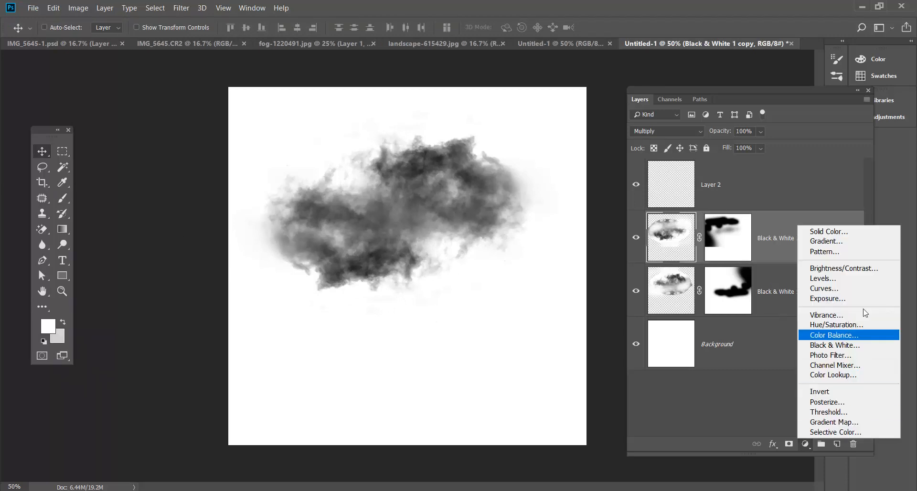
click(866, 271)
drag(175, 230, 117, 225)
drag(170, 156, 161, 162)
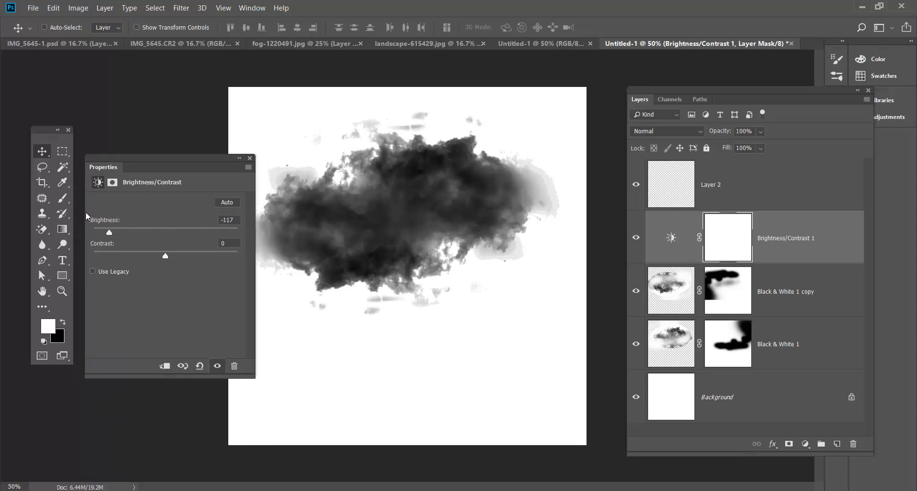
Merge the two fog layers and paint white over the stray grey marks above and below the fog.
key(b)
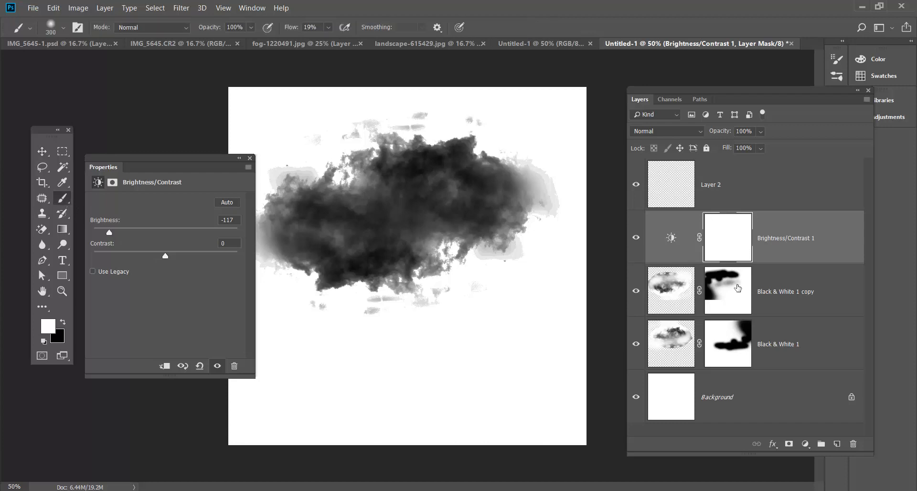
click(795, 292)
shift+click(803, 333)
key(ctrl+e)
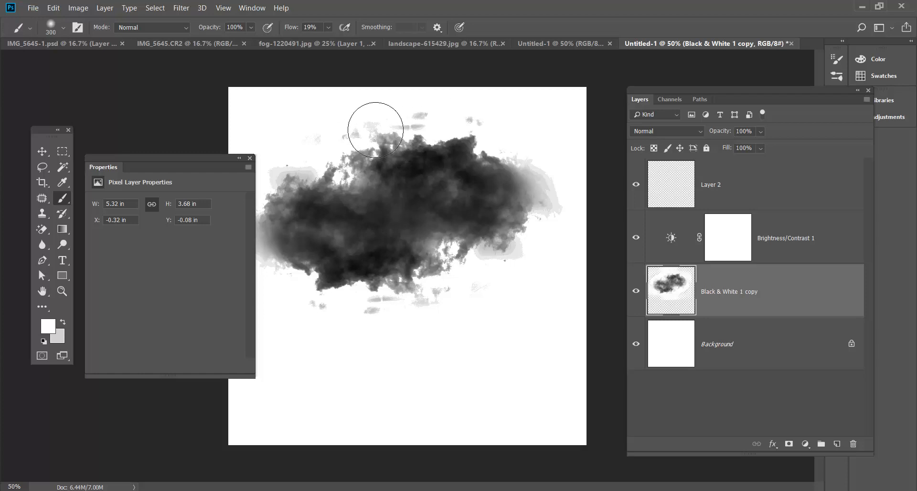
mouse_move(397, 135)
mouse_down()
mouse_move(465, 127)
mouse_move(442, 124)
mouse_move(462, 135)
mouse_move(511, 132)
mouse_move(485, 132)
mouse_move(526, 143)
mouse_move(501, 141)
mouse_up()
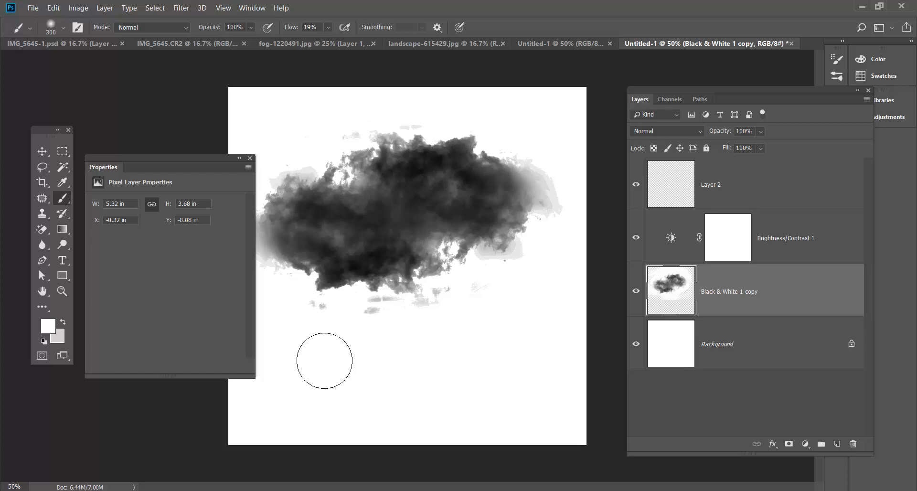
mouse_move(332, 349)
mouse_down()
mouse_move(509, 354)
mouse_move(449, 352)
mouse_move(495, 334)
mouse_move(556, 329)
mouse_up()
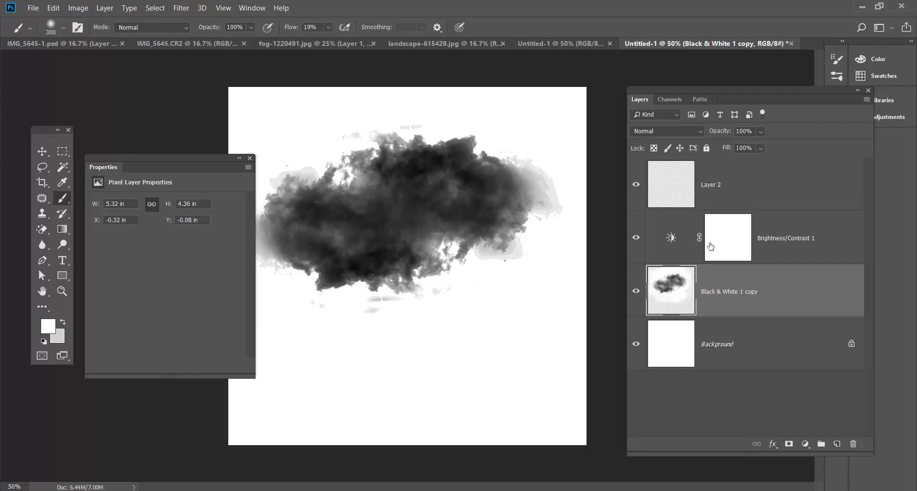
Set the Brightness/Contrast adjustment to brightness 8 and contrast 58, and close its properties.
click(640, 237)
click(678, 255)
drag(122, 233, 228, 260)
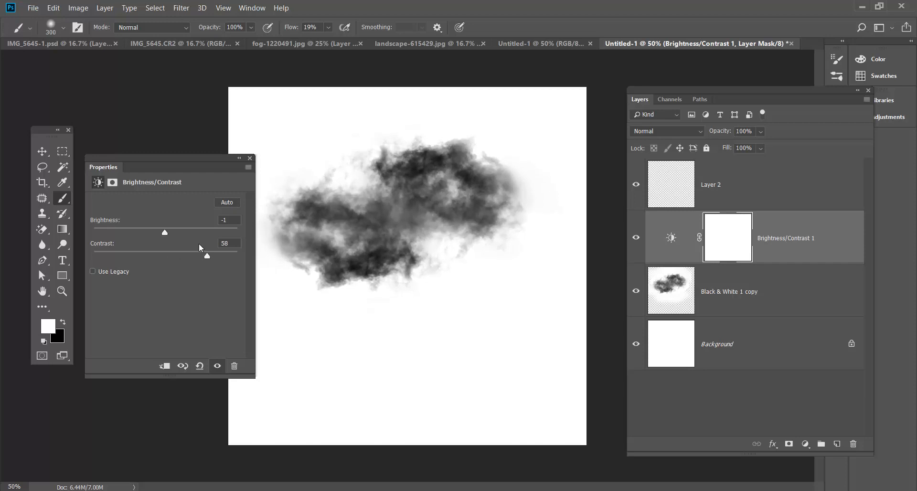
mouse_move(164, 231)
mouse_down()
mouse_move(183, 232)
mouse_move(171, 234)
mouse_up()
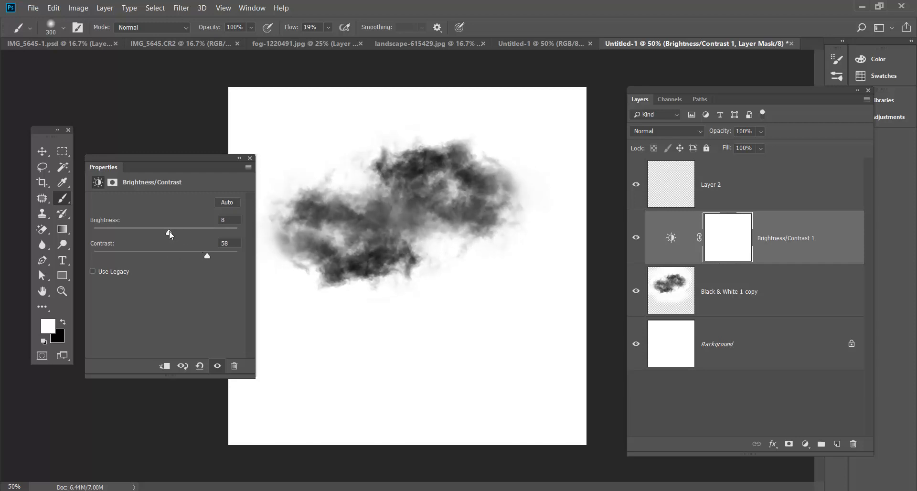
click(251, 158)
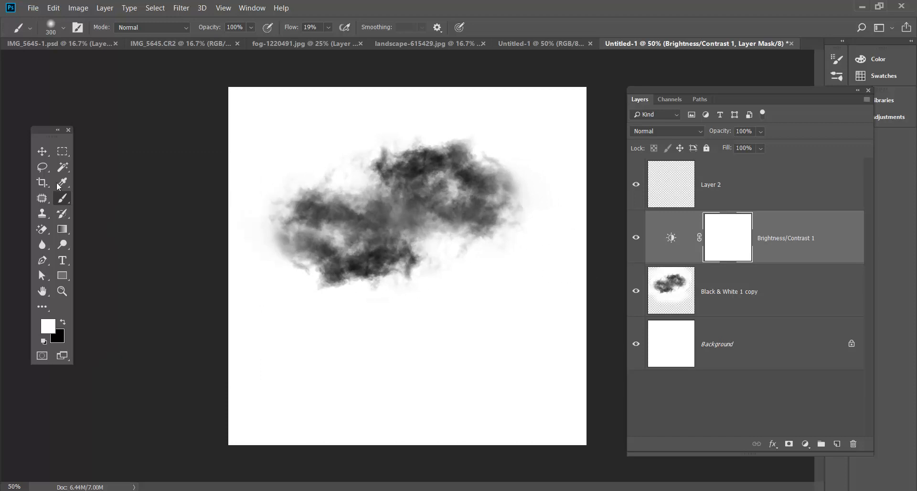
Move the merged fog layer down to the middle of the white canvas.
click(42, 151)
drag(404, 258, 415, 296)
click(767, 286)
mouse_move(430, 259)
mouse_down()
mouse_move(434, 280)
mouse_move(436, 271)
mouse_up()
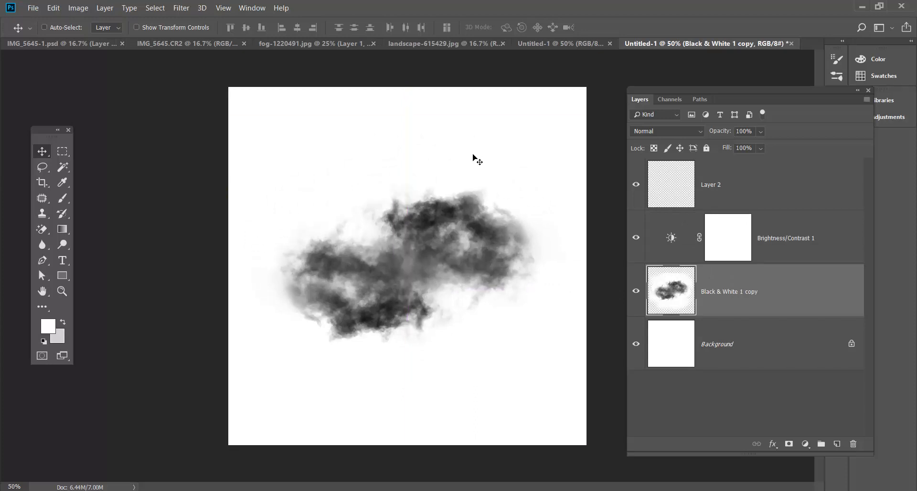
Warp the merged fog layer outward into a fuller, rounder cloud, apply the warp, and nudge the fog slightly up.
key(ctrl+t)
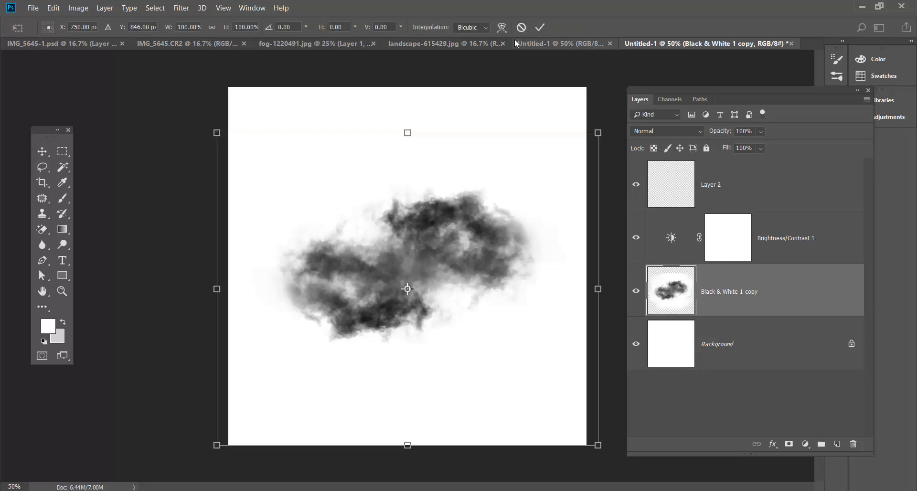
click(502, 28)
drag(471, 239, 473, 206)
mouse_move(350, 333)
mouse_down()
mouse_move(348, 358)
mouse_move(347, 347)
mouse_up()
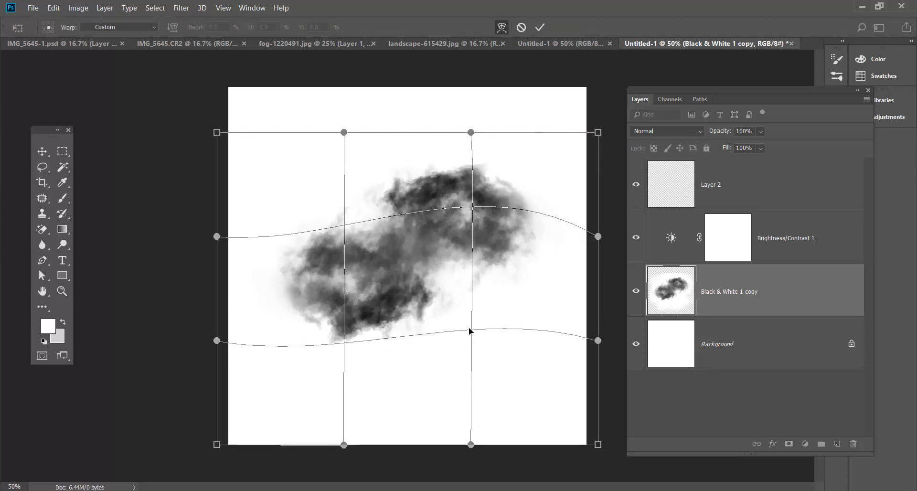
drag(471, 332, 471, 352)
drag(344, 212, 346, 187)
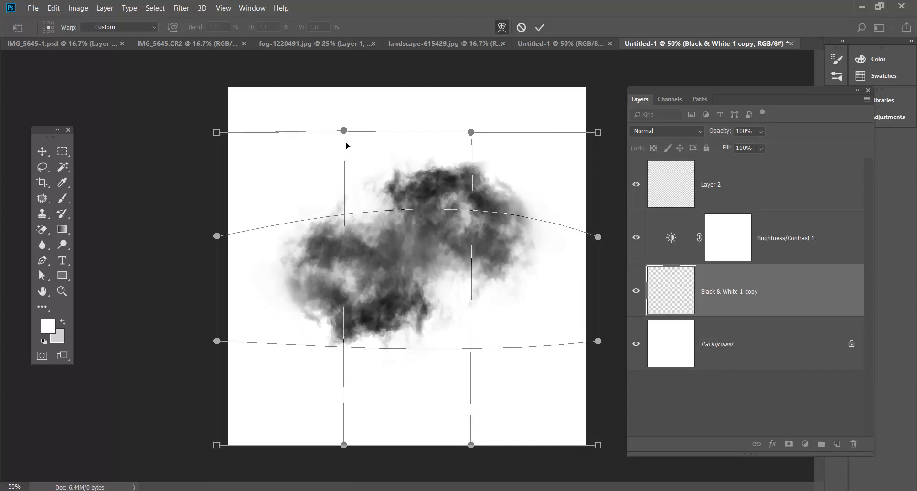
drag(221, 132, 148, 98)
drag(478, 345, 486, 353)
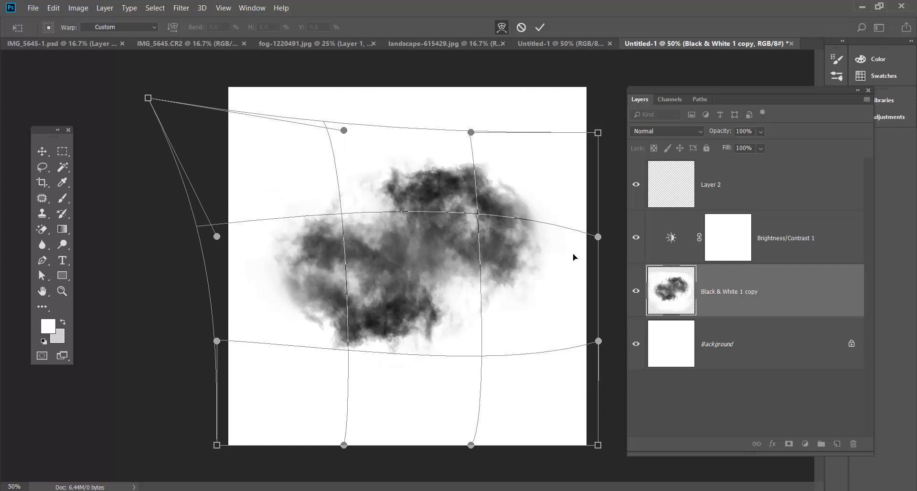
drag(598, 241, 621, 229)
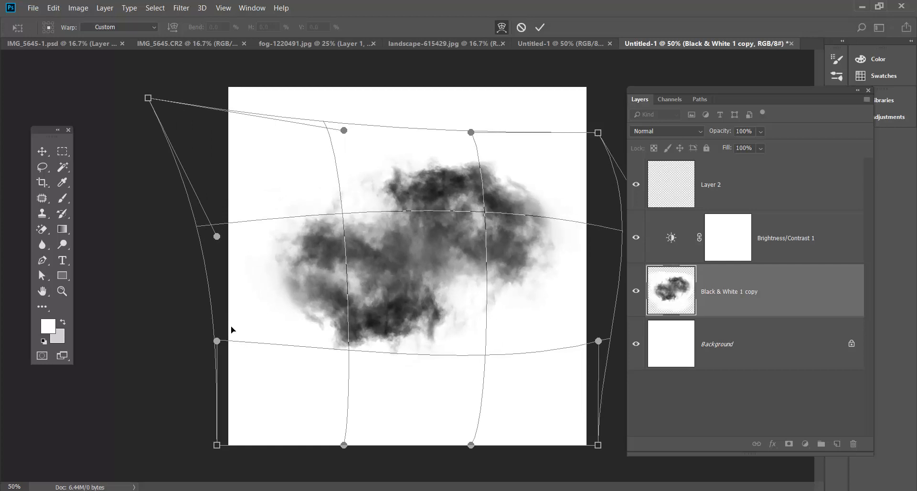
drag(217, 341, 164, 419)
drag(319, 288, 495, 285)
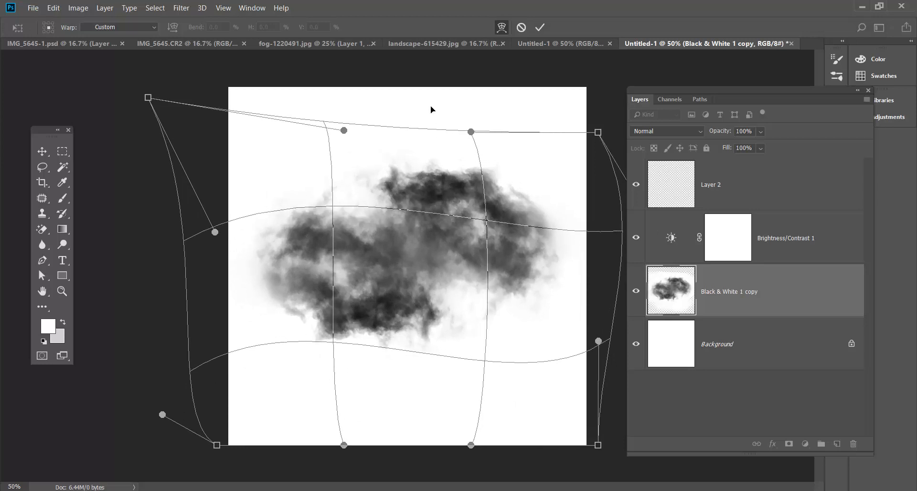
drag(345, 130, 346, 81)
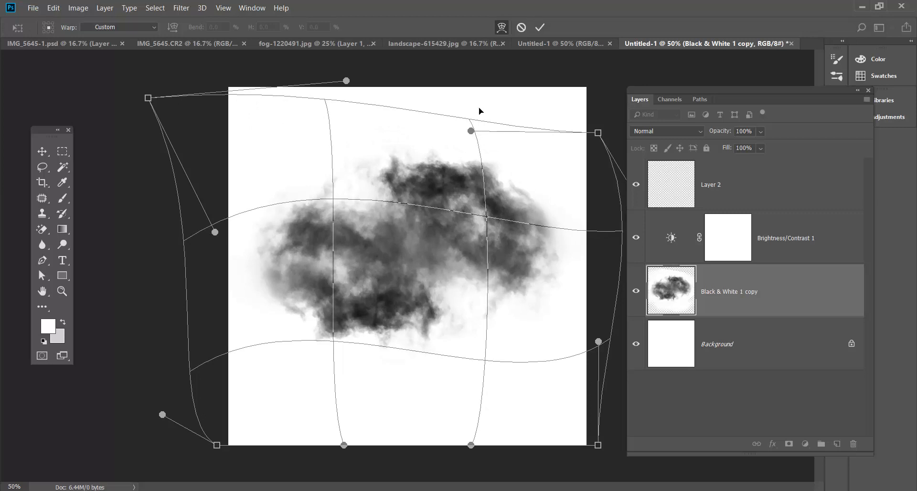
drag(486, 362, 497, 385)
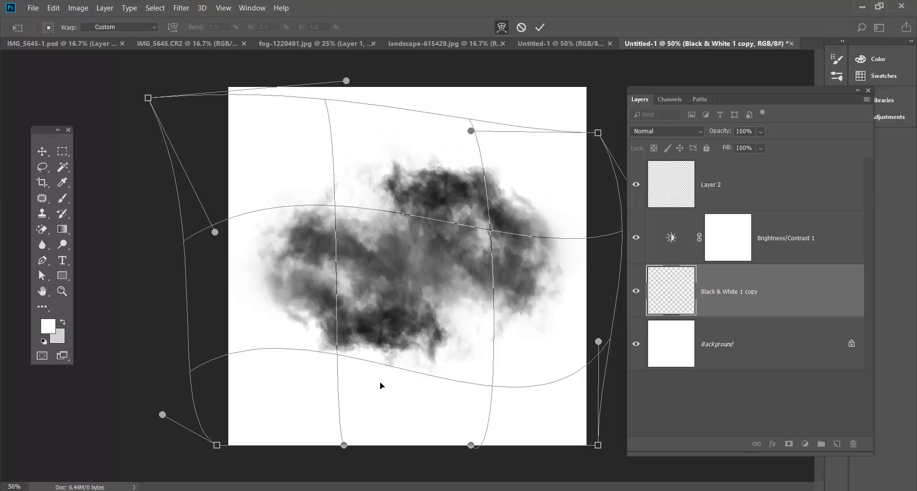
drag(340, 359, 335, 380)
key(Return)
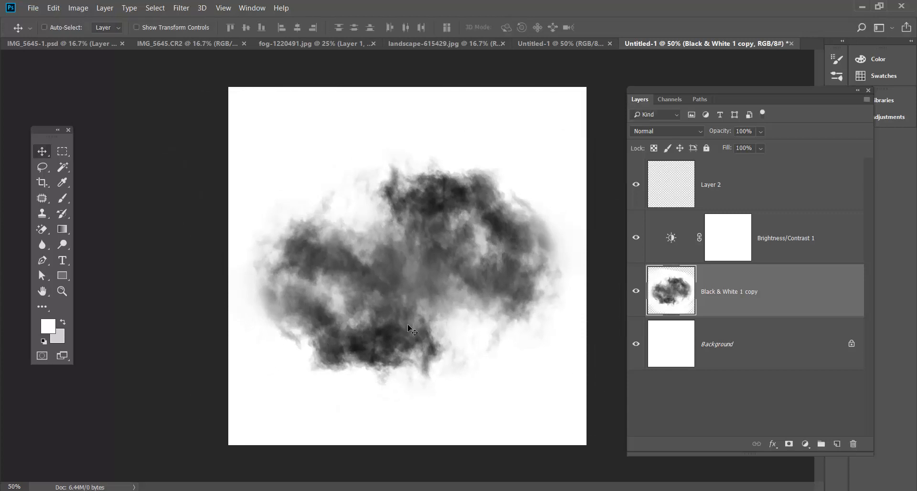
drag(434, 287, 433, 281)
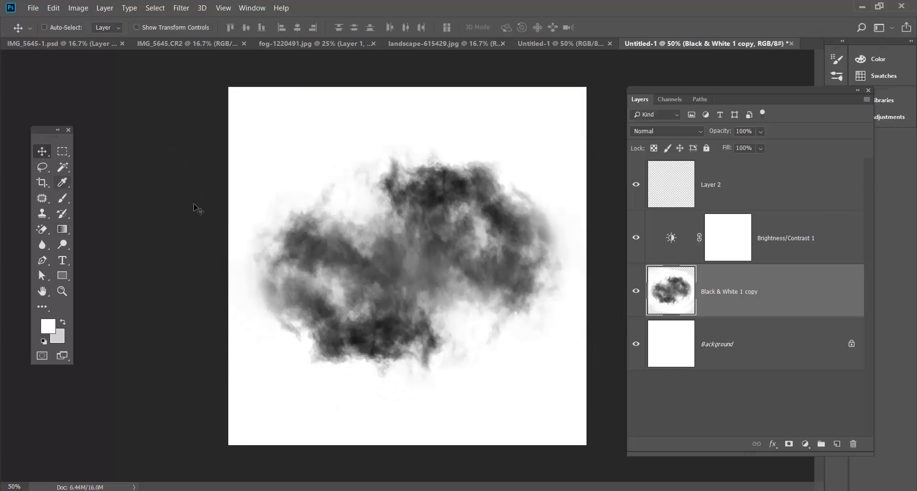
Select a rectangle closely around the whole fog shape and crop the image to it.
click(62, 152)
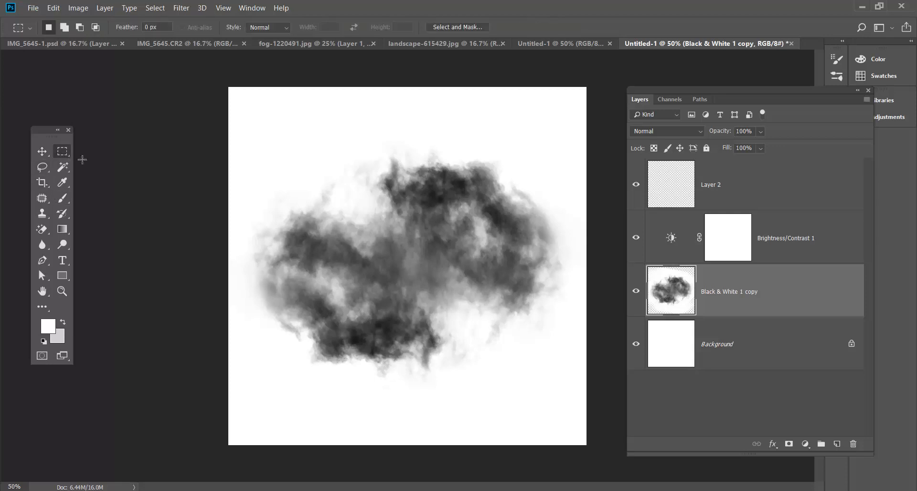
drag(254, 145, 583, 399)
click(79, 10)
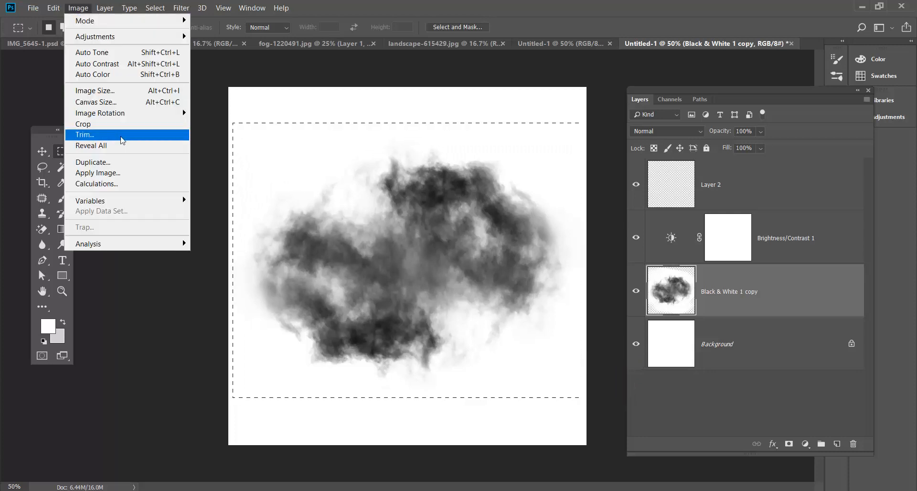
click(121, 124)
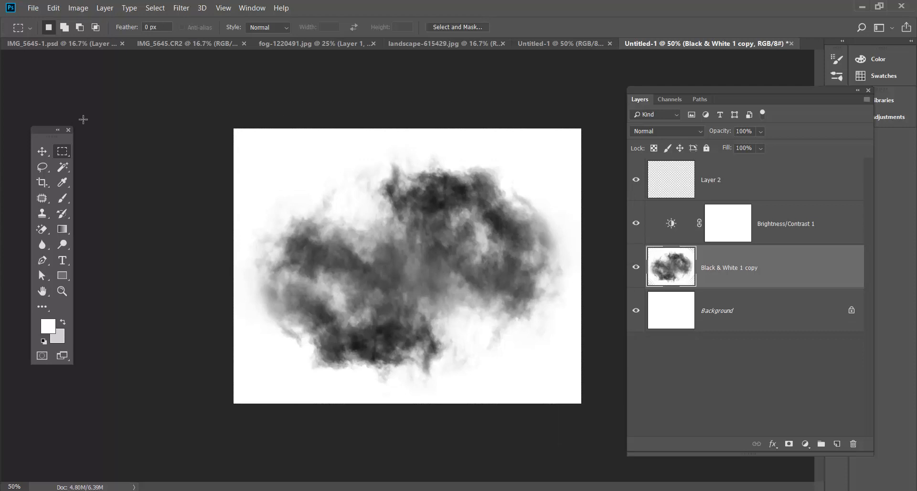
Define the cropped fog image as a brush preset named Fog2.
click(54, 8)
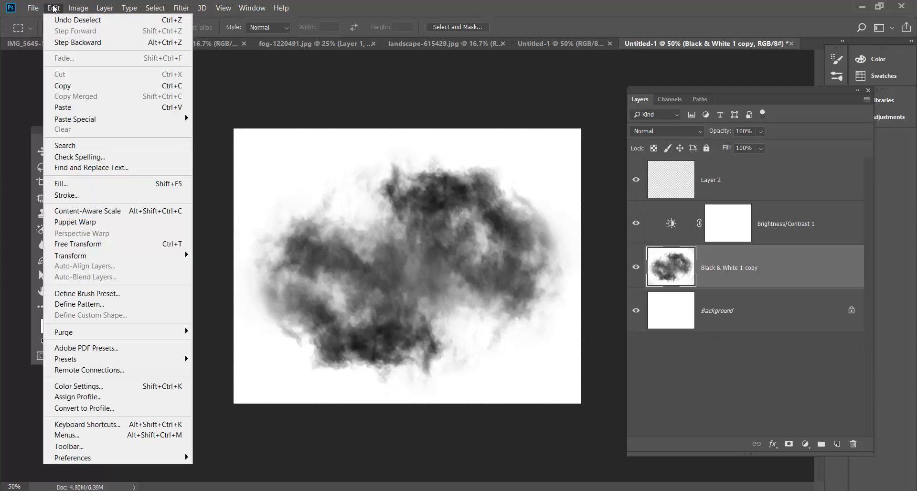
click(99, 297)
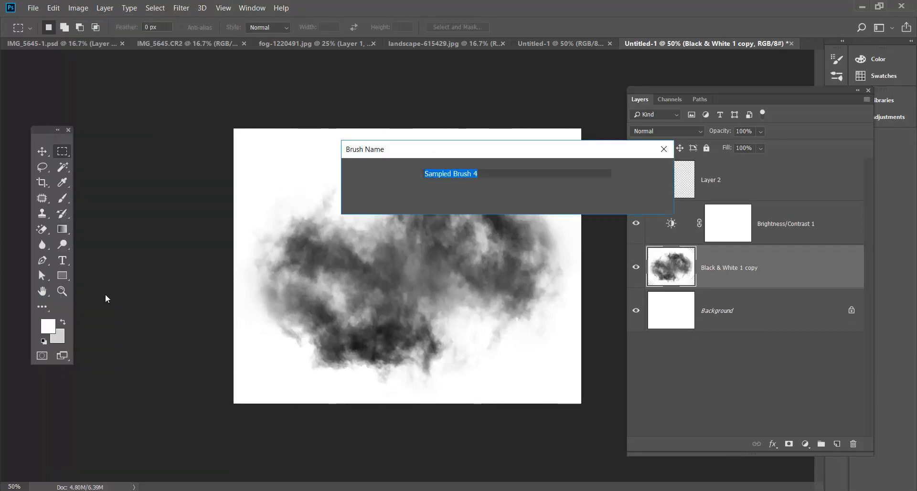
text(Fog2)
key(Return)
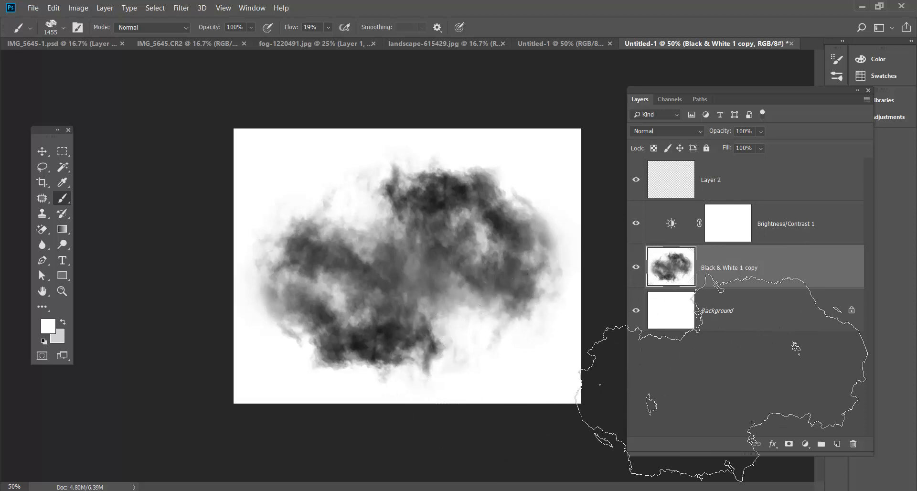
Hide the Black & White 1 copy layer and paint test fog in black with the new brush on Layer 2.
click(638, 270)
click(754, 189)
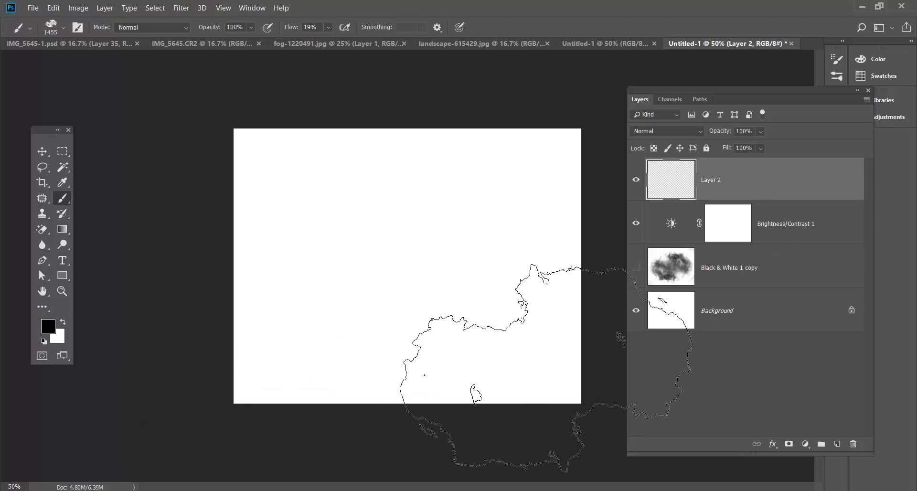
click(401, 263)
mouse_move(380, 454)
mouse_down()
mouse_move(584, 364)
mouse_move(547, 352)
mouse_move(521, 392)
mouse_move(554, 389)
mouse_move(554, 318)
mouse_move(493, 348)
mouse_move(545, 409)
mouse_move(263, 175)
mouse_up()
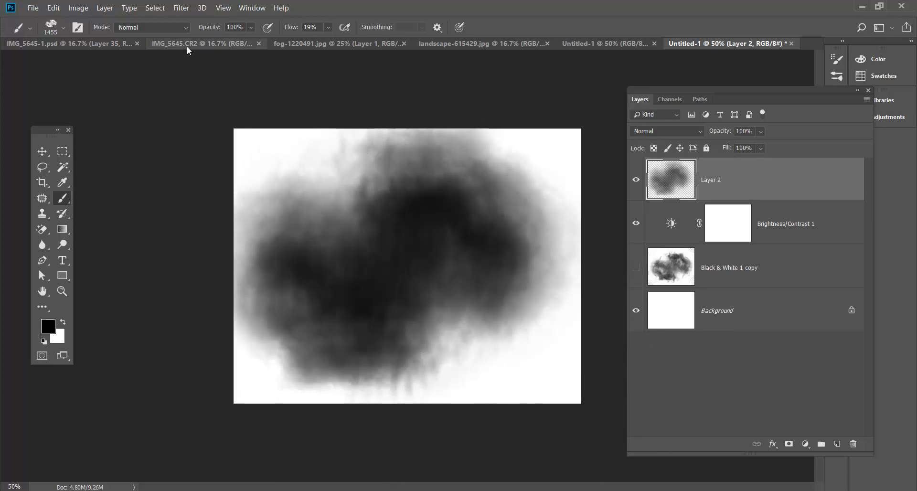
Switch to the portrait document IMG_5645-1.psd and replace its old Layer 35 with a new empty layer on top.
click(55, 42)
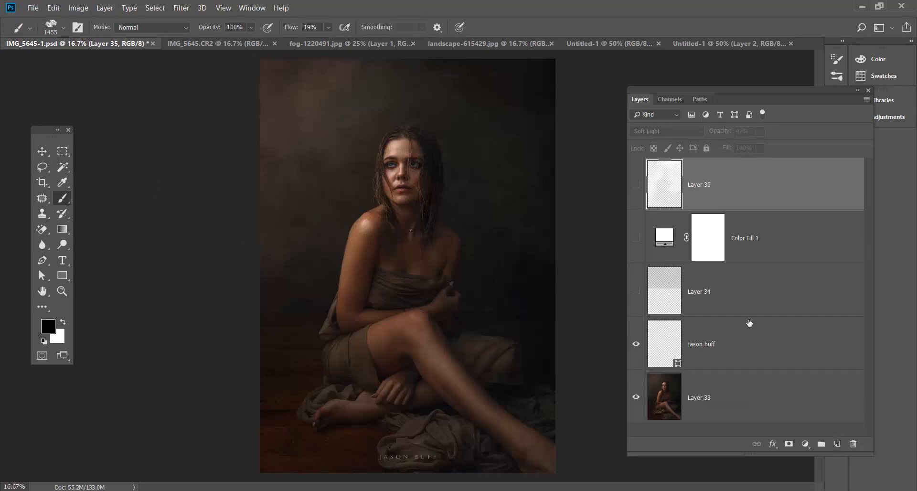
click(636, 185)
drag(753, 205, 852, 444)
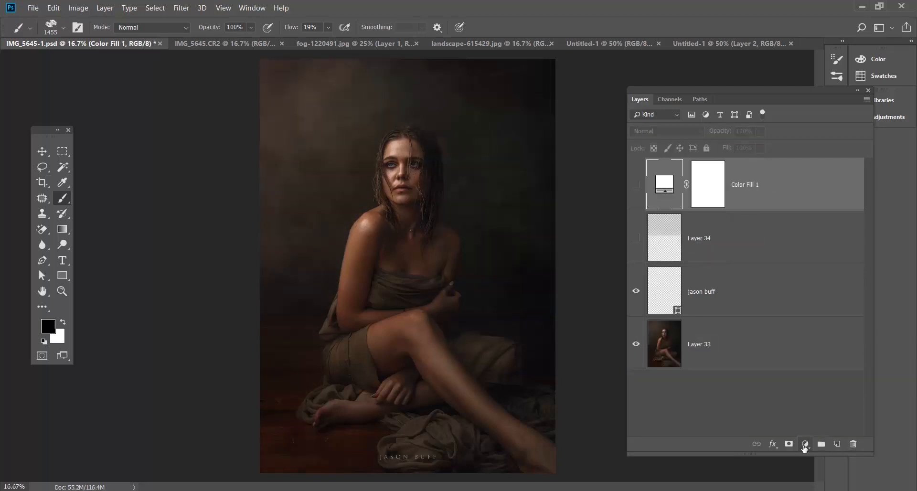
click(833, 445)
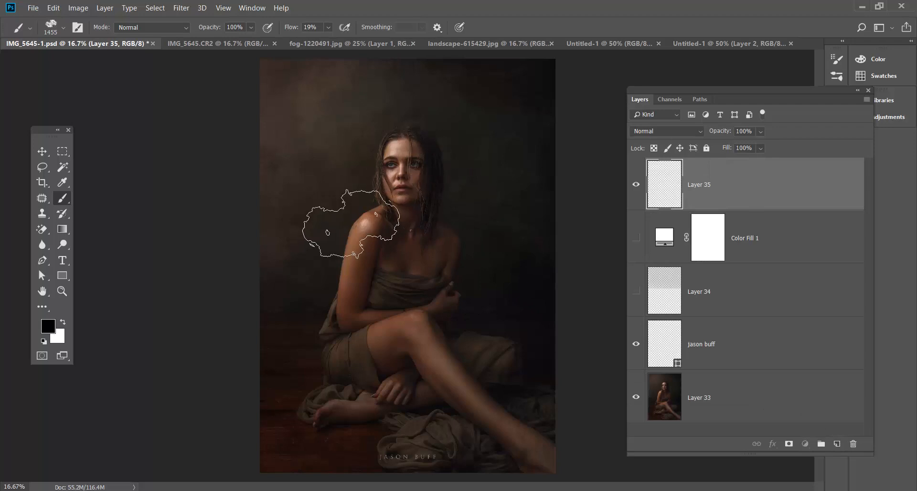
Paint test fog in white over the portrait with the Fog2 brush, and replace the painted layer with an empty one.
click(63, 28)
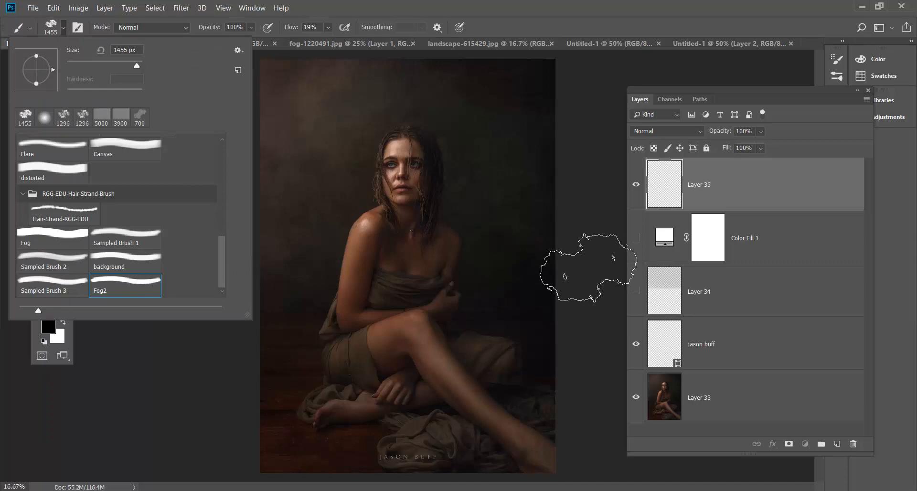
drag(529, 270, 590, 272)
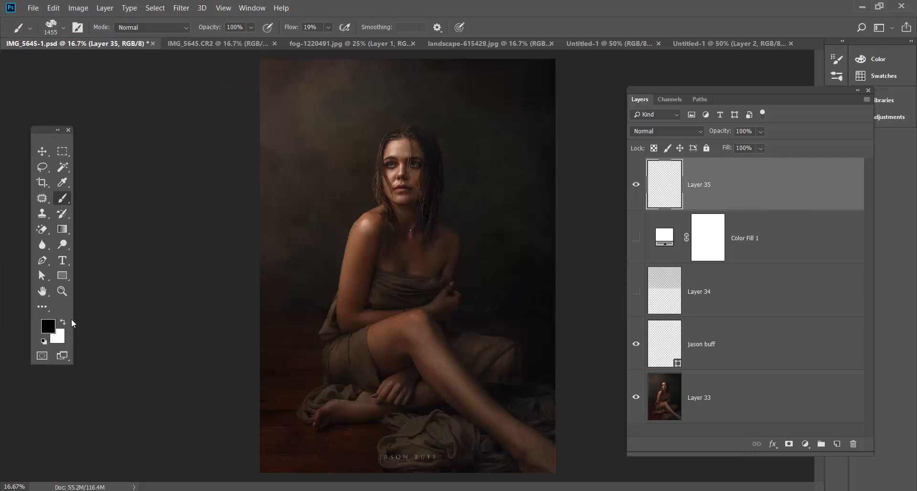
mouse_move(333, 172)
mouse_down()
mouse_move(436, 184)
mouse_move(430, 153)
mouse_move(496, 200)
mouse_up()
mouse_move(511, 283)
mouse_down()
mouse_move(317, 338)
mouse_move(416, 205)
mouse_move(496, 124)
mouse_move(410, 228)
mouse_up()
key(ctrl+z)
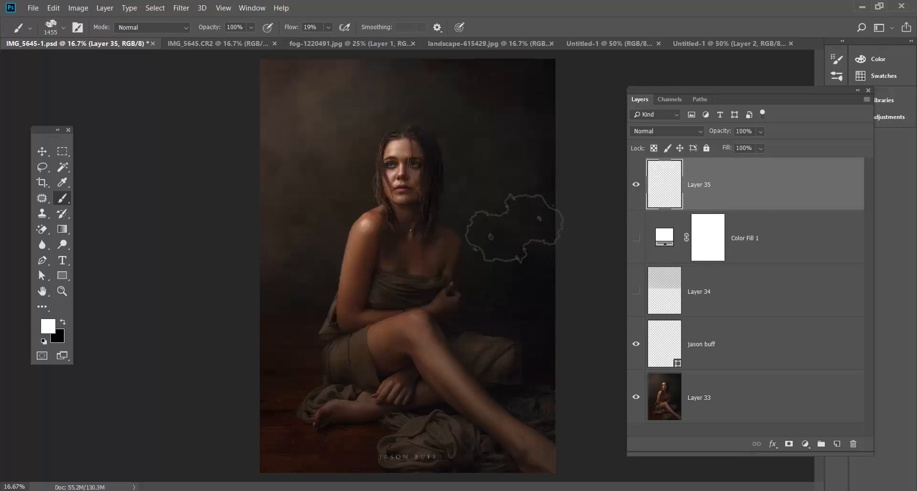
click(477, 191)
mouse_move(422, 142)
mouse_down()
mouse_move(379, 173)
mouse_move(374, 208)
mouse_move(415, 285)
mouse_move(528, 307)
mouse_move(446, 249)
mouse_move(467, 198)
mouse_move(493, 181)
mouse_move(430, 153)
mouse_move(348, 154)
mouse_move(468, 165)
mouse_move(511, 109)
mouse_up()
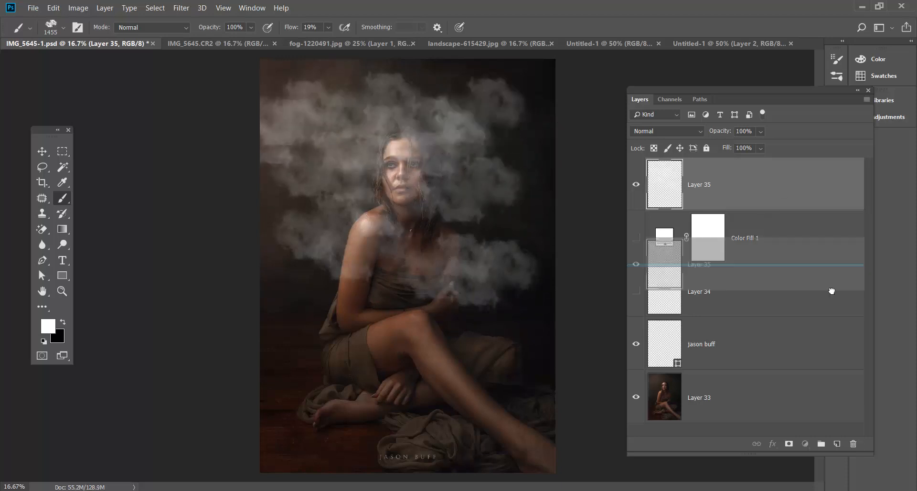
drag(861, 443, 855, 444)
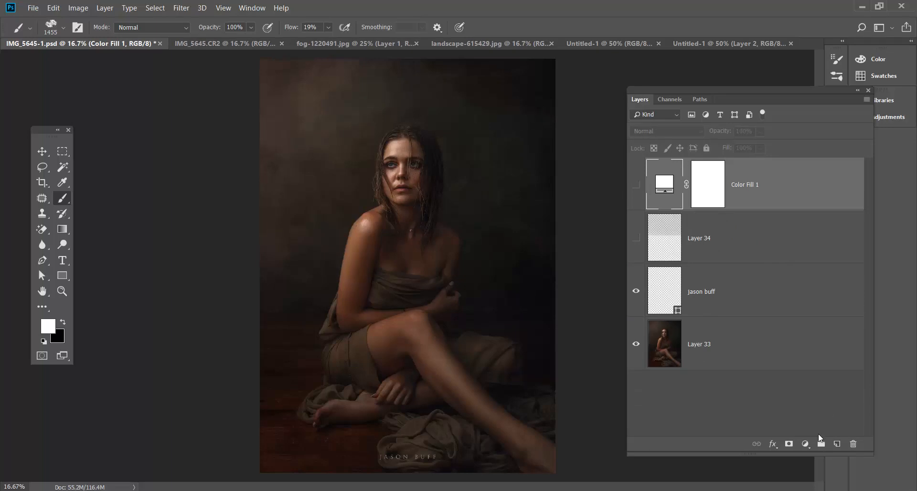
click(837, 444)
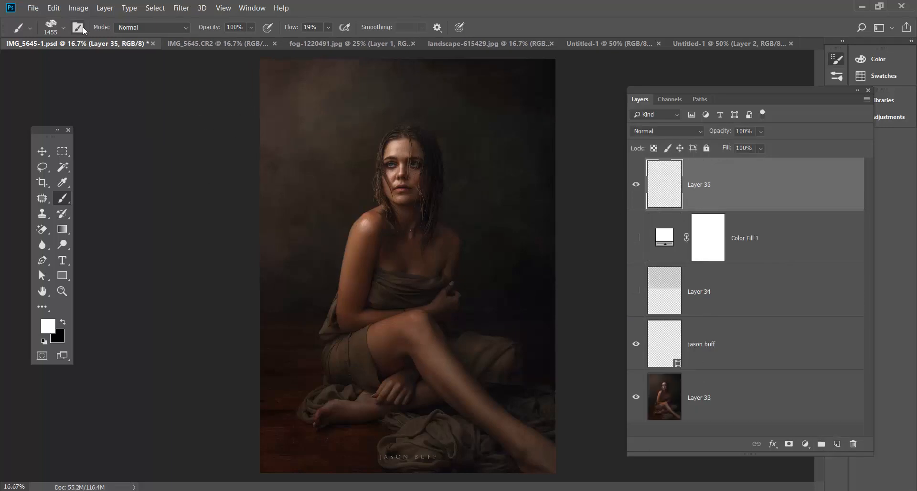
Enable Shape Dynamics for the fog brush with size jitter 44%, minimum diameter 47% and angle jitter 27%.
click(82, 29)
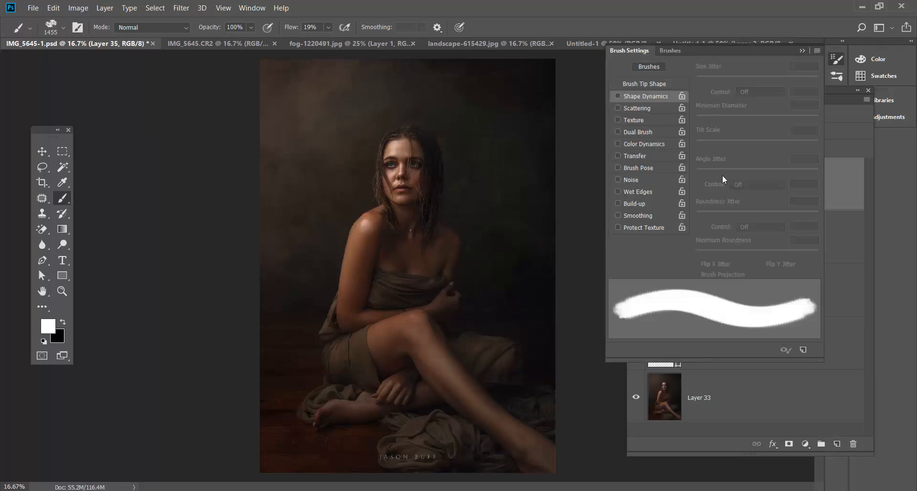
click(617, 96)
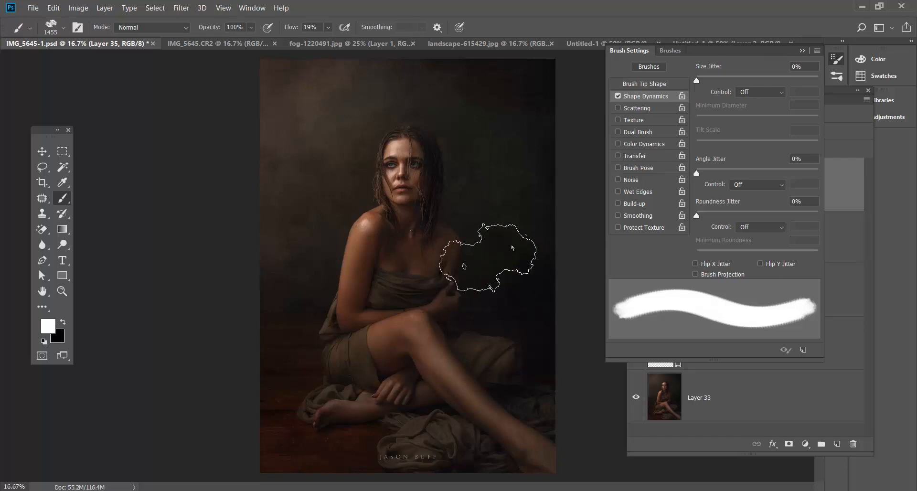
click(343, 158)
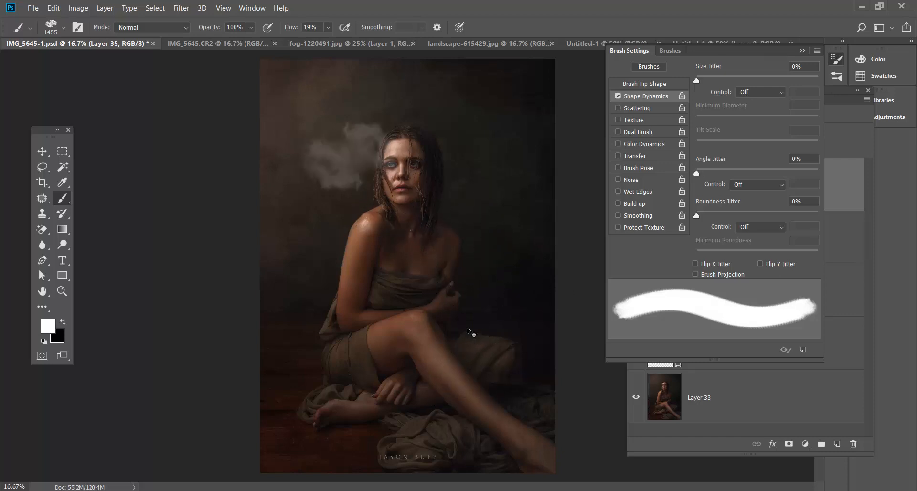
key(ctrl+z)
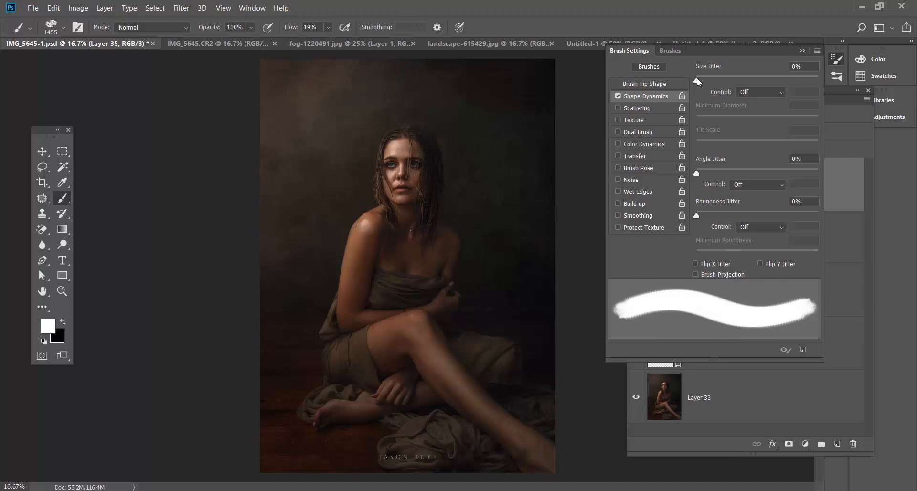
mouse_move(698, 79)
mouse_down()
mouse_move(793, 72)
mouse_move(749, 72)
mouse_up()
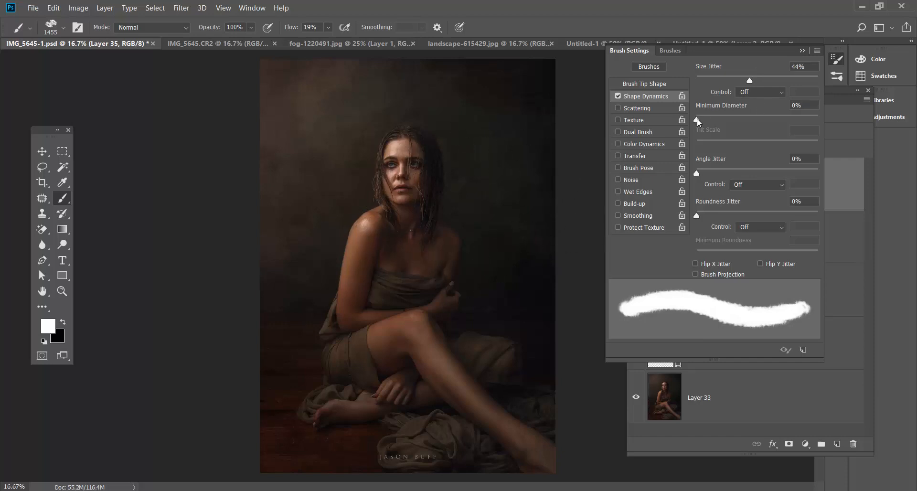
drag(698, 118, 753, 123)
mouse_move(698, 172)
mouse_down()
mouse_move(747, 170)
mouse_move(729, 170)
mouse_up()
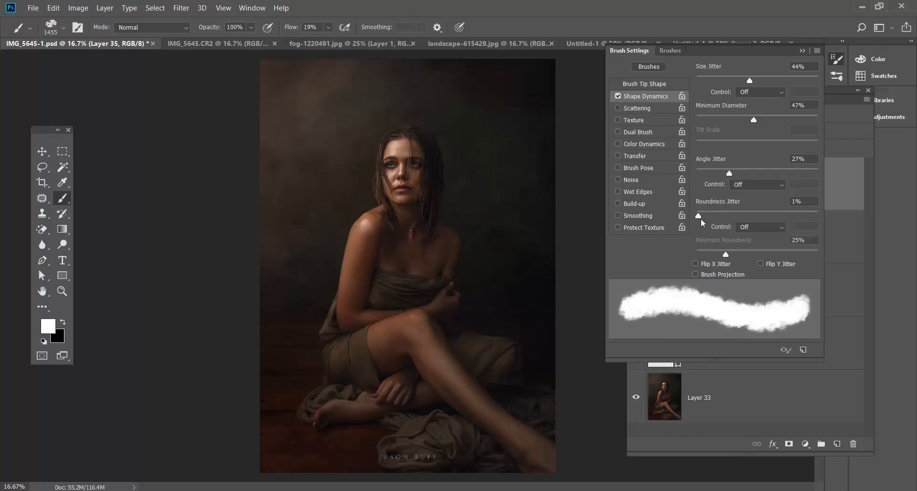
Enable Scattering for the fog brush with scatter 39%, and try the brush on the portrait, undoing the test stroke.
click(637, 106)
drag(697, 79, 701, 75)
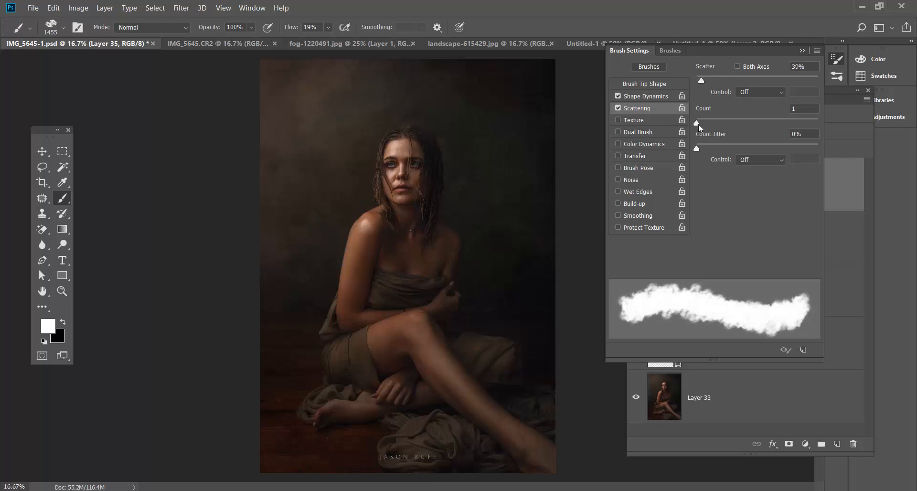
mouse_move(697, 122)
mouse_down()
mouse_move(730, 119)
mouse_move(684, 118)
mouse_move(711, 121)
mouse_move(693, 121)
mouse_move(721, 149)
mouse_up()
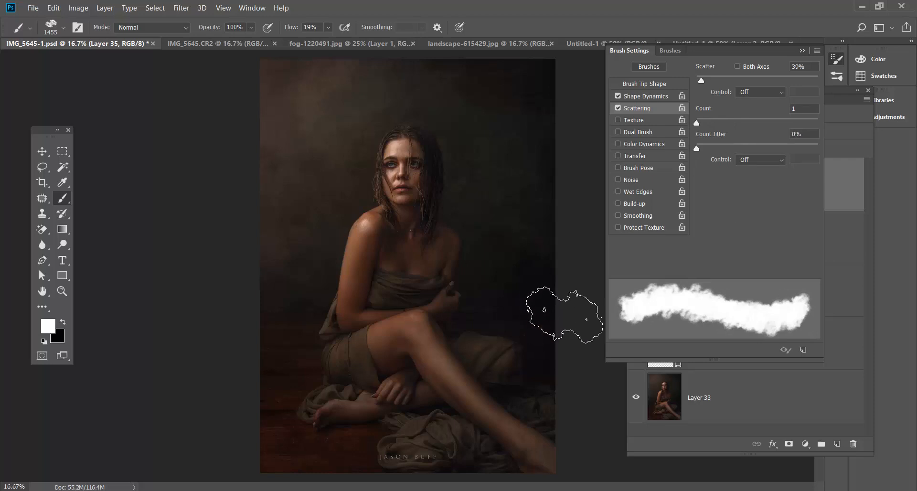
mouse_move(552, 311)
mouse_down()
mouse_move(575, 300)
mouse_move(520, 244)
mouse_move(457, 246)
mouse_move(464, 273)
mouse_move(529, 334)
mouse_move(571, 358)
mouse_up()
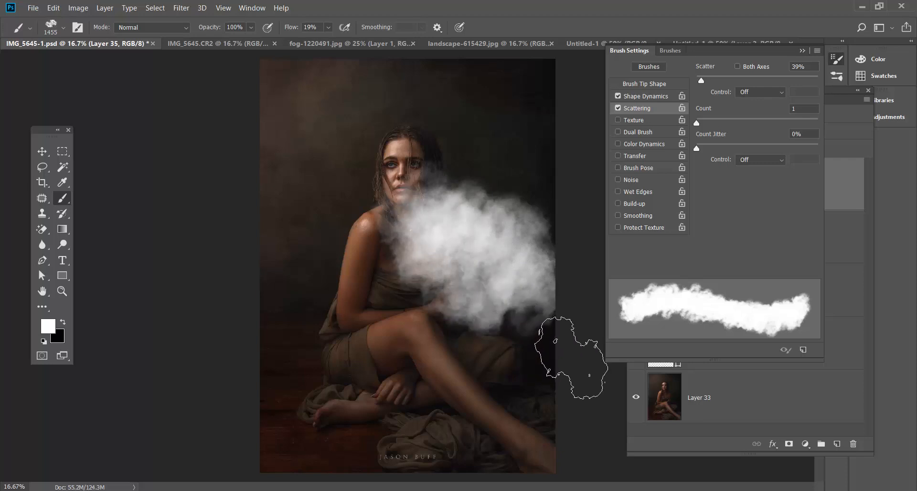
key(ctrl+z)
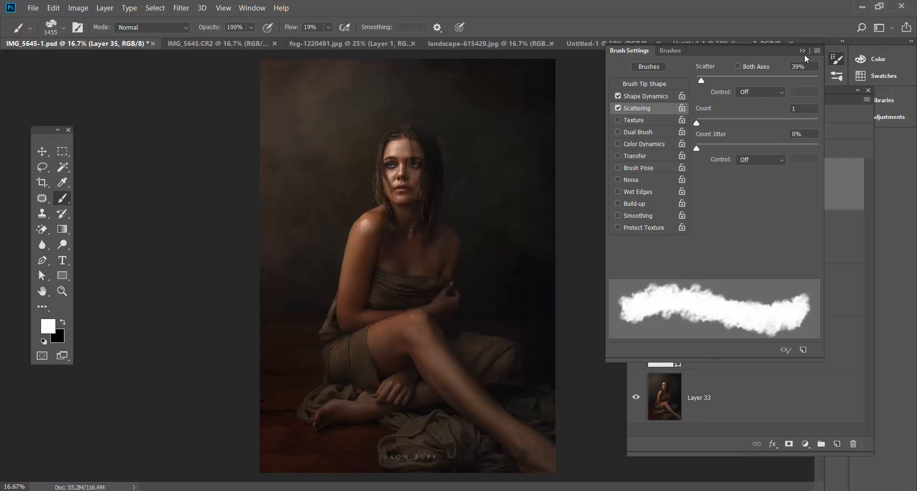
click(803, 51)
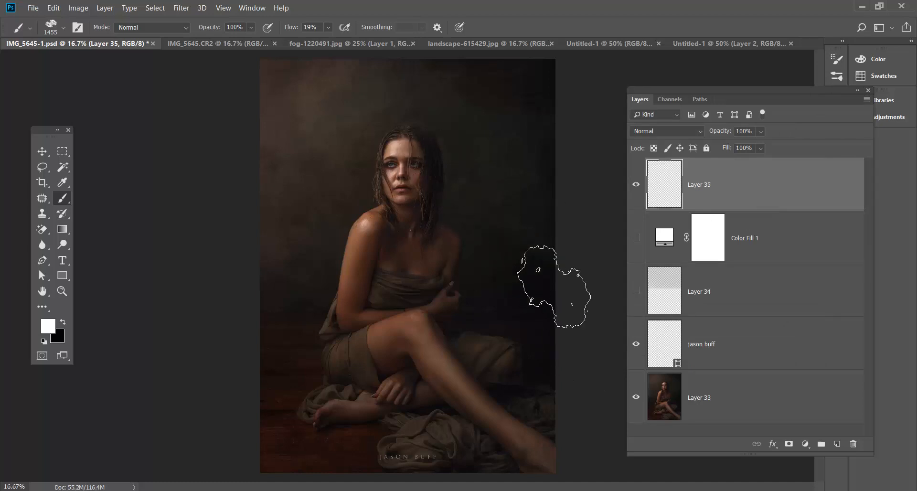
Set the brush flow to 1% and paint soft white fog on Layer 35 around and across the seated woman.
click(525, 294)
key(ctrl+z)
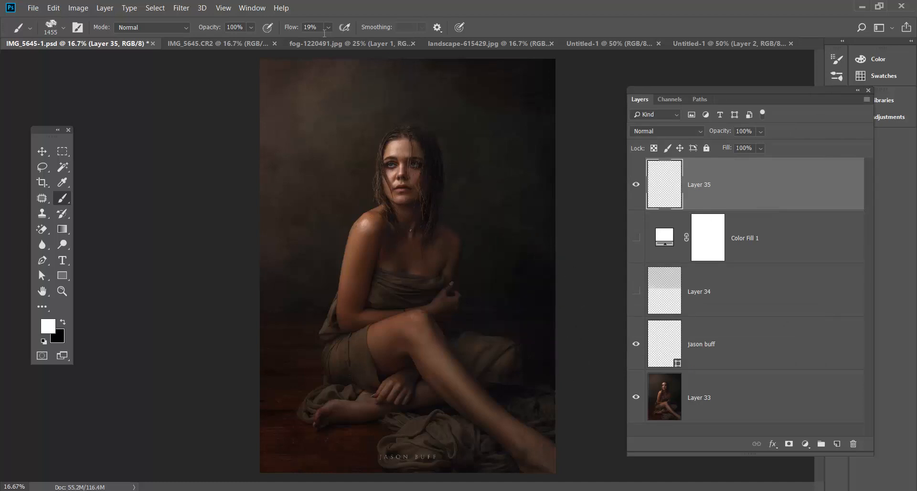
text(1)
key(Return)
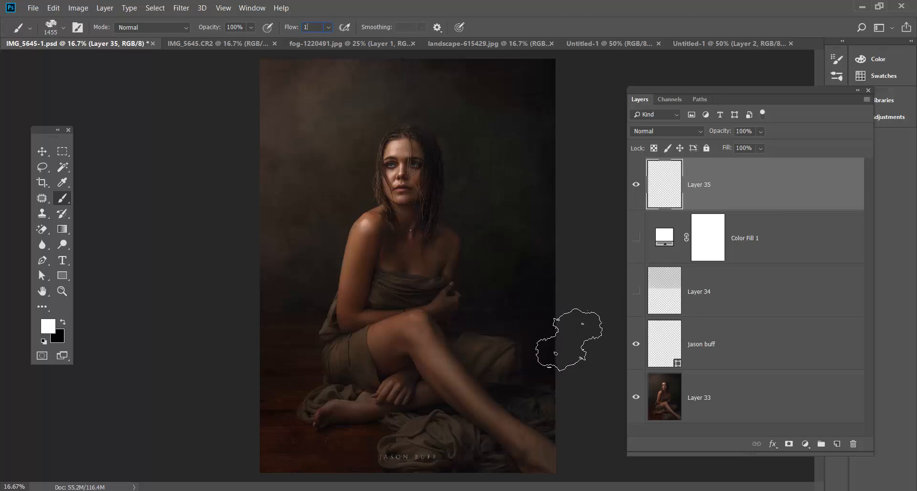
mouse_move(554, 277)
mouse_down()
mouse_move(537, 302)
mouse_move(597, 348)
mouse_move(540, 344)
mouse_move(579, 326)
mouse_move(583, 307)
mouse_move(557, 348)
mouse_up()
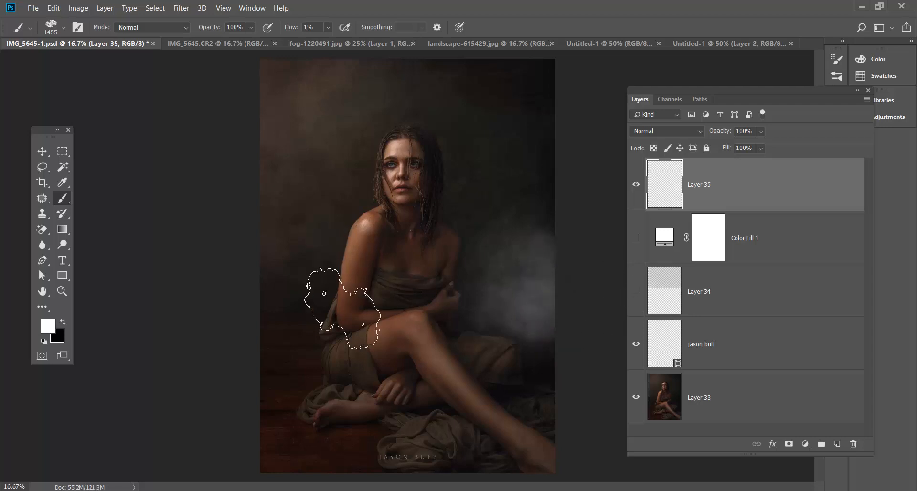
mouse_move(316, 329)
mouse_down()
mouse_move(345, 357)
mouse_move(313, 356)
mouse_move(303, 366)
mouse_move(412, 410)
mouse_move(310, 399)
mouse_move(361, 378)
mouse_move(355, 353)
mouse_move(317, 354)
mouse_move(252, 400)
mouse_move(381, 436)
mouse_move(531, 411)
mouse_move(322, 391)
mouse_move(373, 356)
mouse_move(539, 405)
mouse_move(536, 464)
mouse_move(329, 469)
mouse_move(449, 407)
mouse_move(550, 394)
mouse_move(328, 341)
mouse_move(336, 323)
mouse_move(565, 306)
mouse_move(487, 345)
mouse_move(363, 342)
mouse_up()
click(636, 187)
click(636, 187)
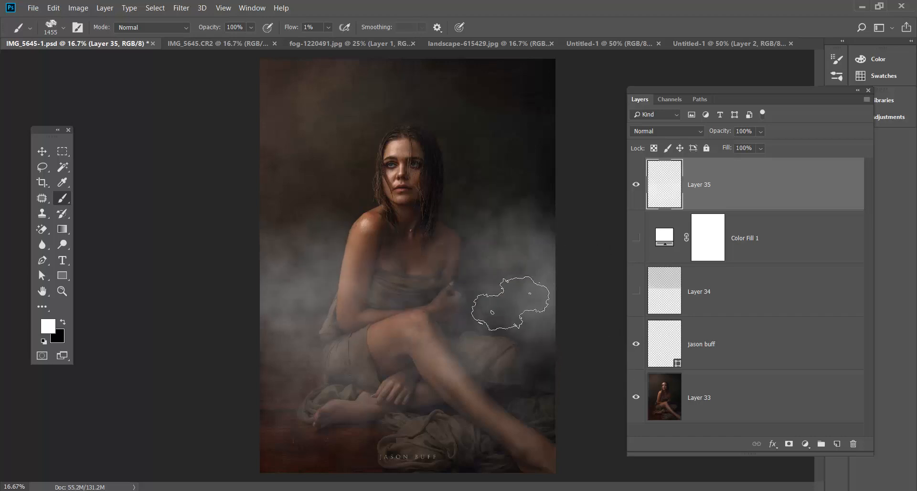
mouse_move(350, 249)
mouse_down()
mouse_move(289, 303)
mouse_move(285, 359)
mouse_move(333, 391)
mouse_move(398, 382)
mouse_move(364, 366)
mouse_move(349, 329)
mouse_move(312, 318)
mouse_move(281, 360)
mouse_move(392, 394)
mouse_move(496, 396)
mouse_move(617, 377)
mouse_move(580, 360)
mouse_move(595, 287)
mouse_move(570, 247)
mouse_move(525, 241)
mouse_move(530, 255)
mouse_move(604, 262)
mouse_move(596, 400)
mouse_move(583, 407)
mouse_move(586, 382)
mouse_move(542, 322)
mouse_move(550, 340)
mouse_move(518, 343)
mouse_move(310, 300)
mouse_move(320, 337)
mouse_move(344, 362)
mouse_move(502, 350)
mouse_move(393, 325)
mouse_move(356, 270)
mouse_move(340, 234)
mouse_move(409, 189)
mouse_move(340, 213)
mouse_move(322, 301)
mouse_move(360, 304)
mouse_move(391, 260)
mouse_move(442, 307)
mouse_move(525, 256)
mouse_move(523, 221)
mouse_move(499, 279)
mouse_move(450, 323)
mouse_move(334, 323)
mouse_move(398, 372)
mouse_move(500, 401)
mouse_move(366, 415)
mouse_move(320, 438)
mouse_move(564, 450)
mouse_move(609, 390)
mouse_move(602, 226)
mouse_move(509, 175)
mouse_move(502, 193)
mouse_move(513, 241)
mouse_up()
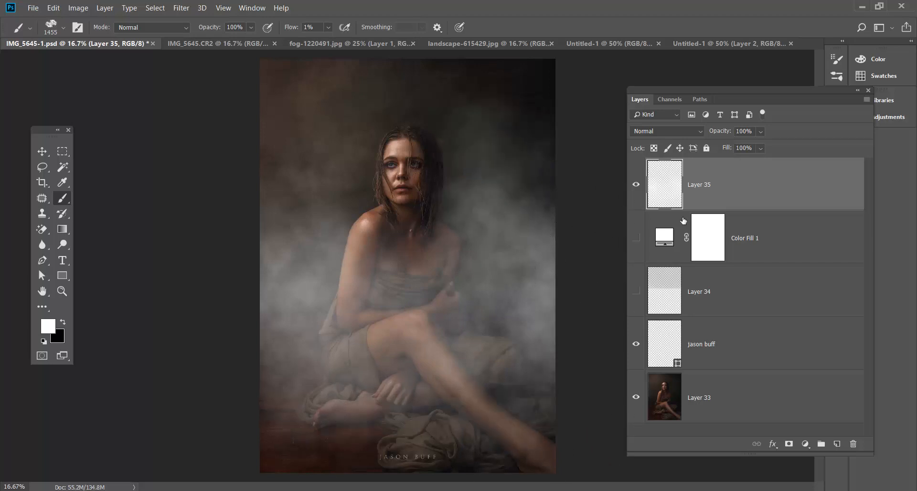
Hide Layer 35 and add a solid color fill layer in black (000000) above it.
click(637, 186)
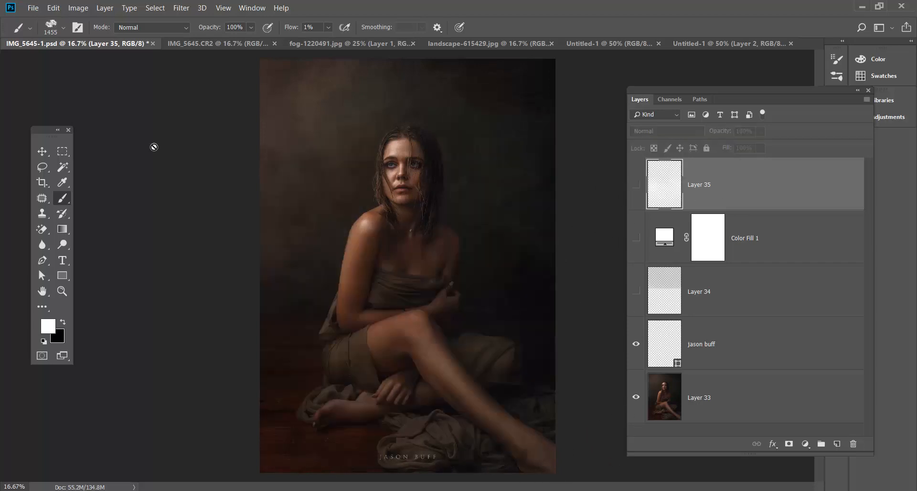
click(838, 445)
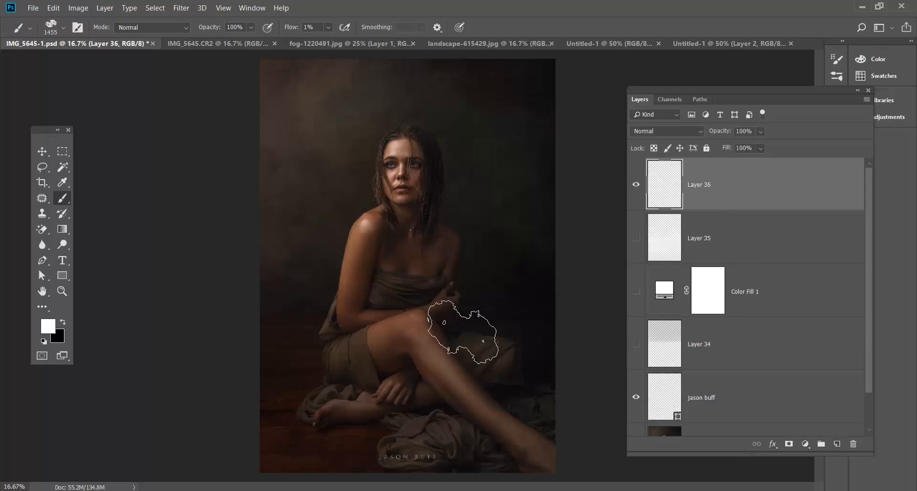
click(63, 280)
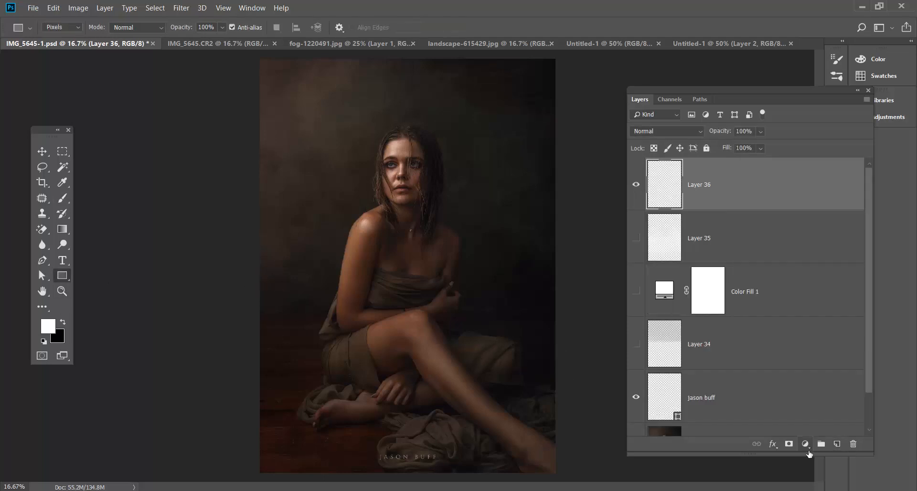
click(806, 445)
click(829, 241)
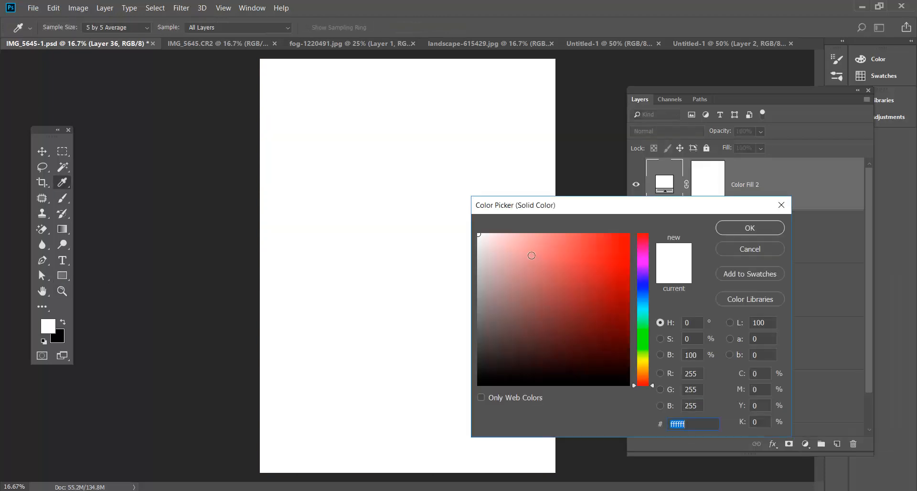
drag(510, 303, 473, 395)
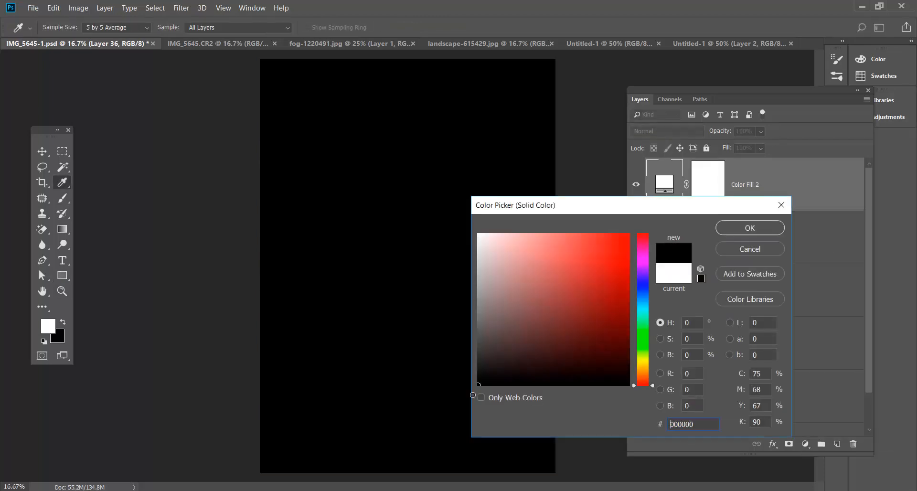
click(768, 229)
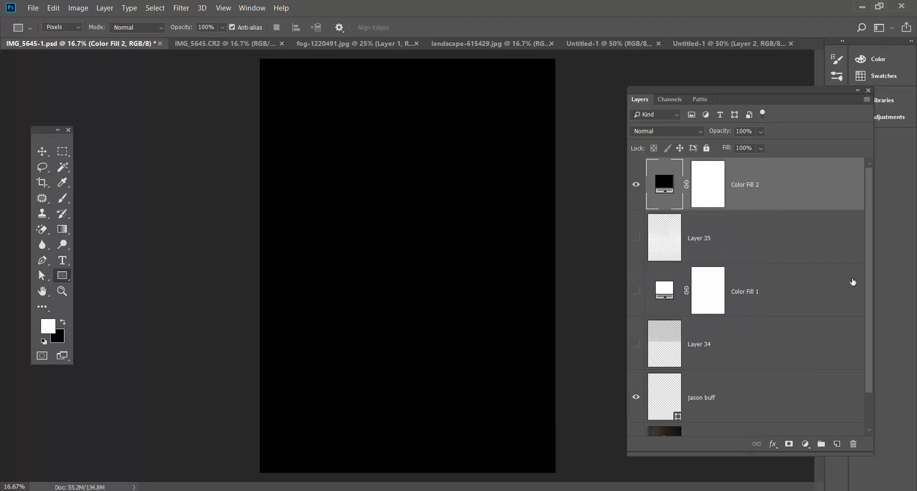
Add a new layer above the black fill and paint white fog across the whole canvas at 1% flow.
click(836, 444)
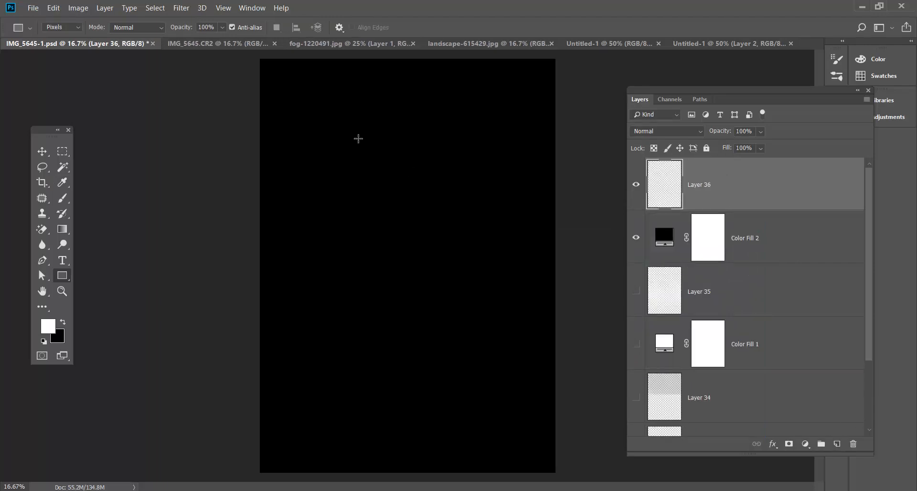
click(67, 197)
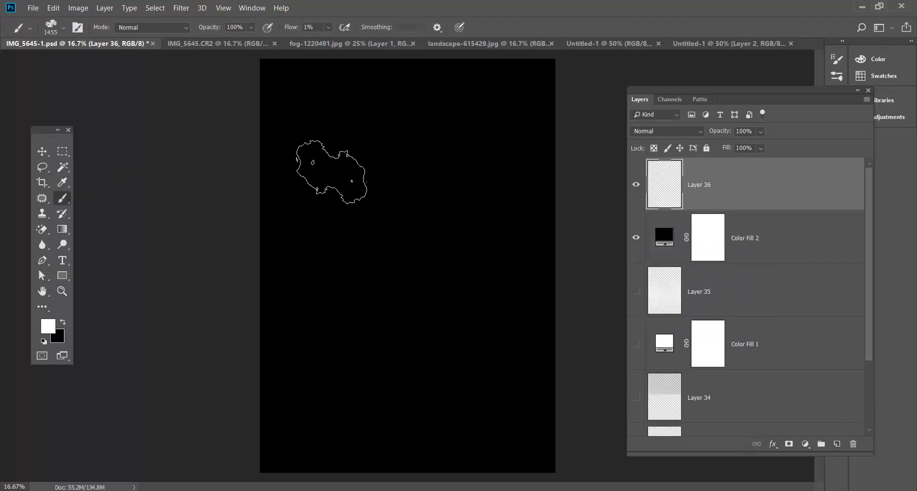
mouse_move(388, 139)
mouse_down()
mouse_move(315, 155)
mouse_move(371, 181)
mouse_move(437, 262)
mouse_move(295, 101)
mouse_move(414, 90)
mouse_up()
mouse_move(595, 117)
mouse_down()
mouse_move(600, 141)
mouse_move(470, 108)
mouse_move(573, 103)
mouse_move(502, 143)
mouse_move(499, 169)
mouse_move(579, 163)
mouse_move(574, 138)
mouse_move(595, 294)
mouse_move(577, 359)
mouse_move(526, 193)
mouse_move(451, 210)
mouse_move(332, 301)
mouse_move(489, 225)
mouse_move(305, 188)
mouse_move(328, 286)
mouse_move(275, 390)
mouse_move(279, 297)
mouse_move(304, 352)
mouse_move(411, 214)
mouse_move(370, 347)
mouse_move(437, 313)
mouse_move(485, 391)
mouse_move(465, 260)
mouse_move(522, 283)
mouse_move(506, 344)
mouse_move(552, 275)
mouse_move(573, 282)
mouse_move(536, 167)
mouse_move(519, 277)
mouse_move(557, 393)
mouse_move(580, 427)
mouse_move(483, 472)
mouse_move(251, 430)
mouse_move(311, 419)
mouse_move(320, 472)
mouse_move(334, 460)
mouse_move(329, 407)
mouse_move(393, 451)
mouse_move(423, 443)
mouse_move(494, 488)
mouse_move(538, 416)
mouse_move(469, 373)
mouse_move(425, 426)
mouse_move(426, 476)
mouse_move(395, 377)
mouse_move(445, 429)
mouse_move(364, 303)
mouse_move(399, 400)
mouse_move(445, 399)
mouse_move(488, 347)
mouse_move(605, 445)
mouse_move(424, 472)
mouse_move(542, 459)
mouse_move(572, 347)
mouse_move(588, 405)
mouse_move(550, 357)
mouse_move(304, 334)
mouse_move(332, 350)
mouse_move(286, 178)
mouse_move(275, 300)
mouse_move(281, 449)
mouse_move(400, 490)
mouse_move(610, 477)
mouse_move(610, 312)
mouse_move(375, 476)
mouse_move(463, 433)
mouse_move(476, 411)
mouse_move(358, 411)
mouse_move(407, 348)
mouse_move(477, 150)
mouse_move(350, 186)
mouse_move(427, 185)
mouse_move(579, 246)
mouse_move(369, 84)
mouse_move(520, 432)
mouse_move(520, 398)
mouse_move(494, 340)
mouse_move(400, 194)
mouse_move(515, 233)
mouse_move(536, 164)
mouse_move(291, 287)
mouse_move(327, 474)
mouse_move(616, 480)
mouse_move(596, 460)
mouse_move(599, 129)
mouse_move(595, 102)
mouse_move(601, 225)
mouse_move(380, 93)
mouse_move(309, 127)
mouse_move(446, 352)
mouse_move(553, 331)
mouse_up()
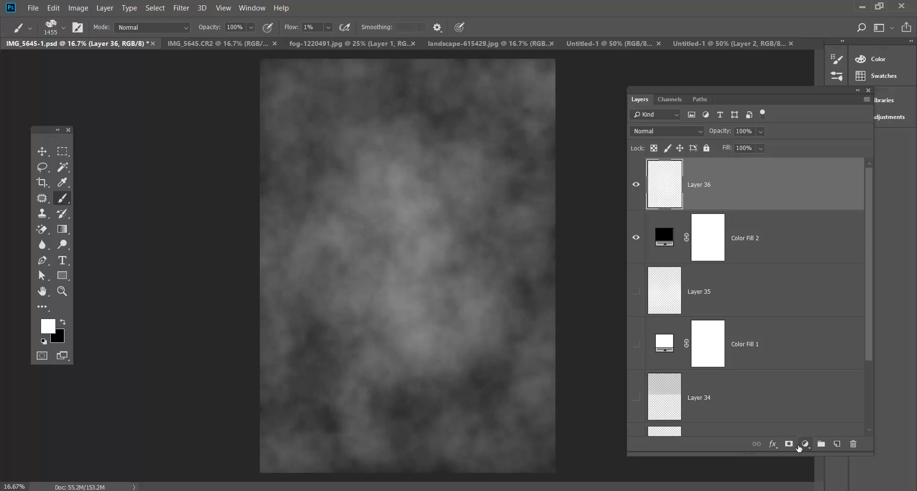
Break up the painted fog with black strokes on a layer mask, and merge the fog layer with Color Fill 2.
click(789, 444)
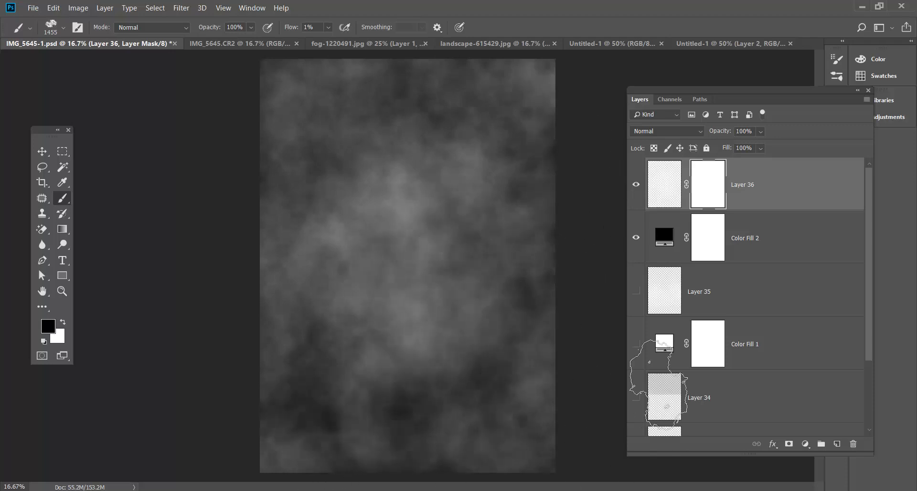
drag(661, 426, 616, 195)
click(670, 182)
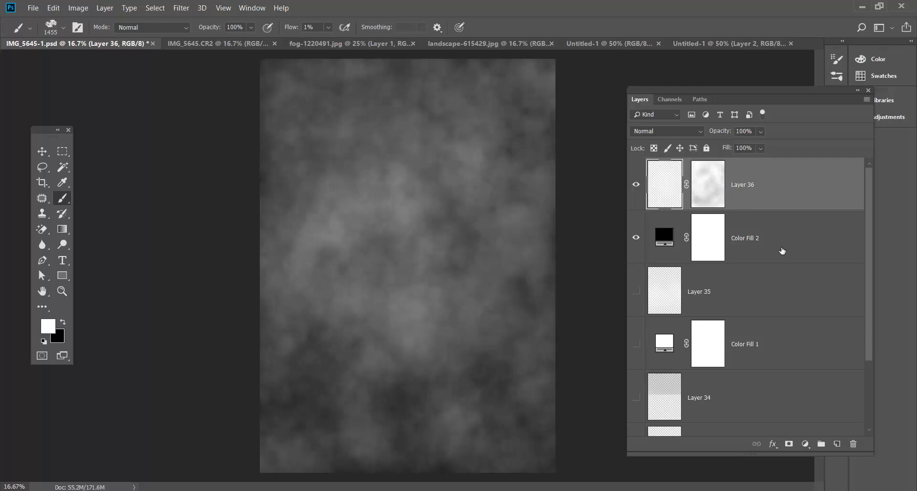
shift+click(798, 241)
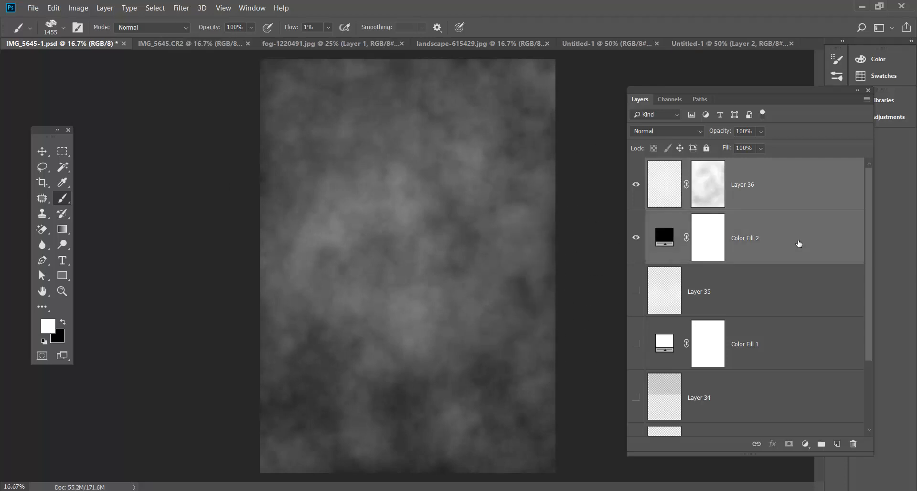
key(ctrl+e)
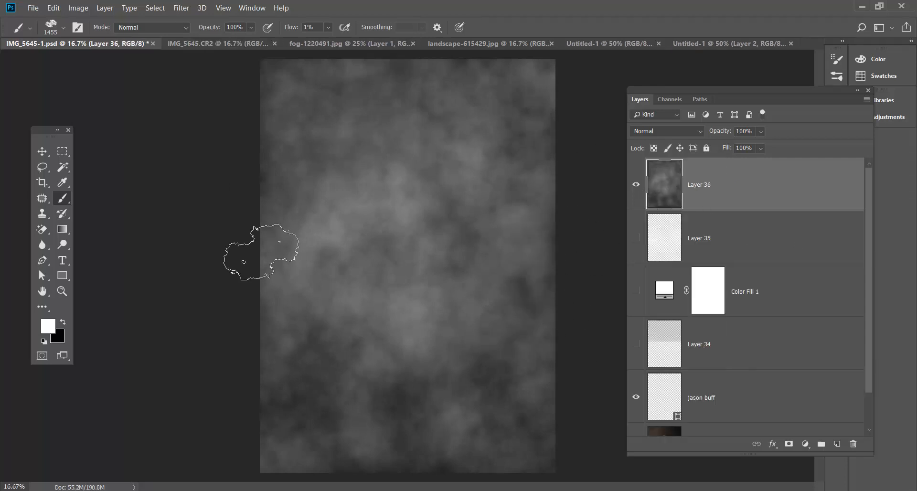
Set the merged fog layer's blend mode to Overlay, compare the portrait with and without it, and lower its opacity to 26%.
click(46, 152)
click(671, 130)
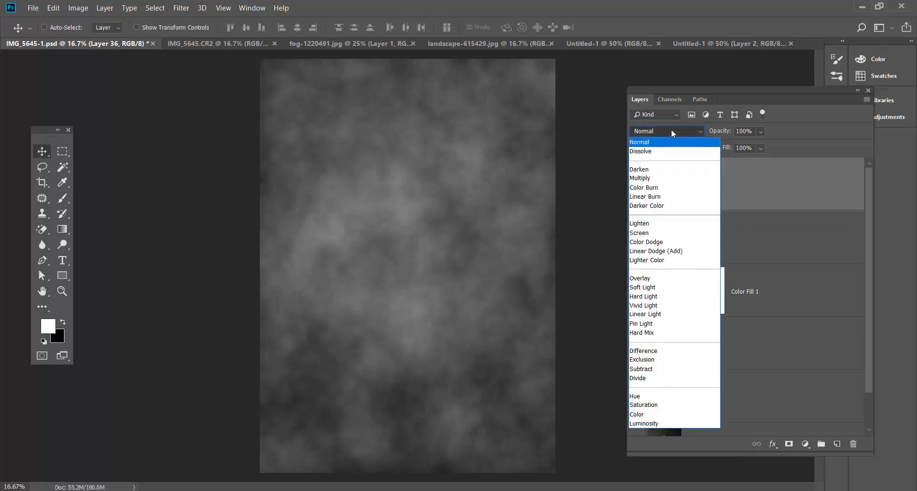
click(676, 281)
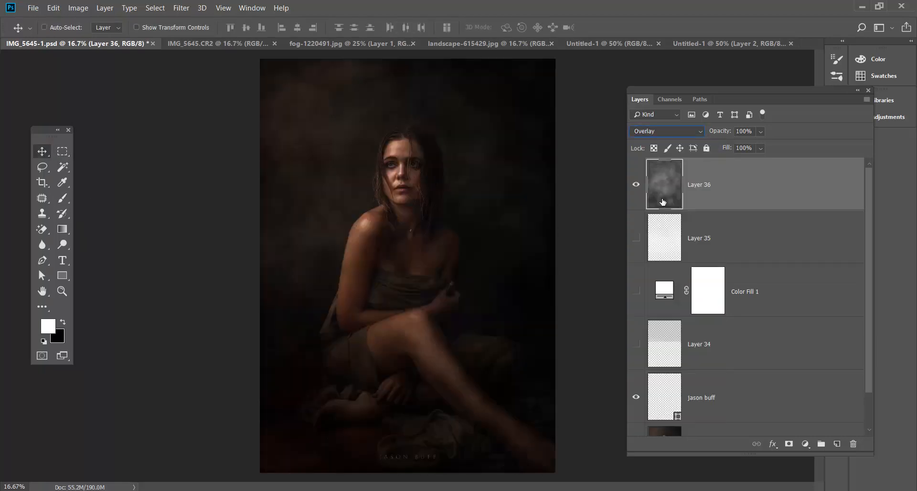
click(640, 183)
click(639, 183)
click(640, 183)
click(640, 183)
drag(722, 147, 734, 148)
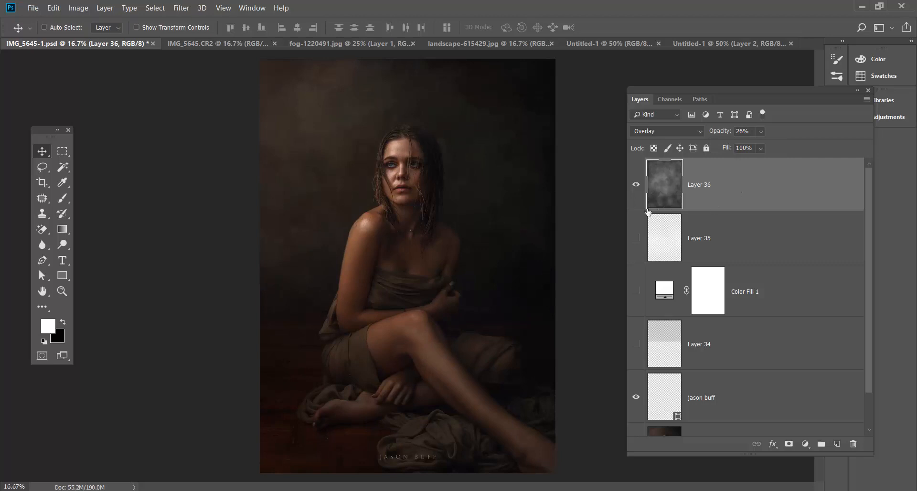
Add a mask to Layer 36 and paint black at 52% flow over the seated woman to remove the texture from her.
click(789, 444)
key(x)
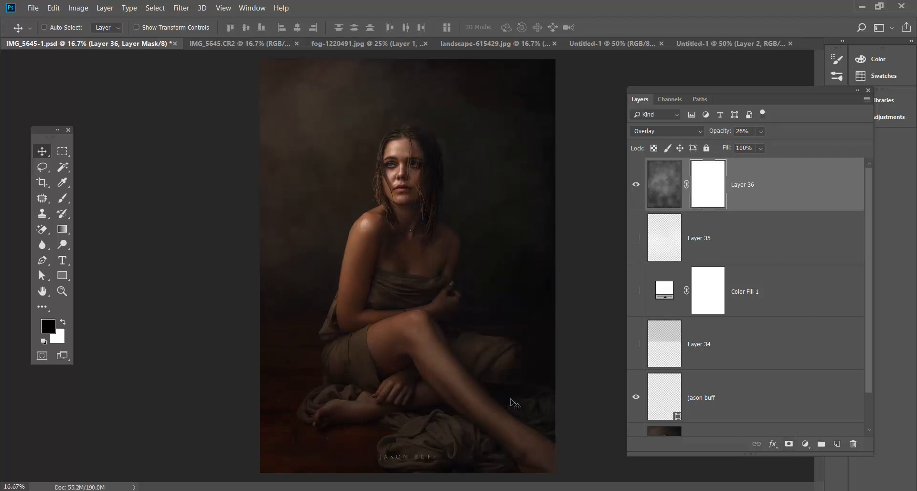
click(62, 198)
mouse_move(425, 192)
mouse_down()
mouse_move(454, 190)
mouse_move(449, 237)
mouse_move(450, 219)
mouse_up()
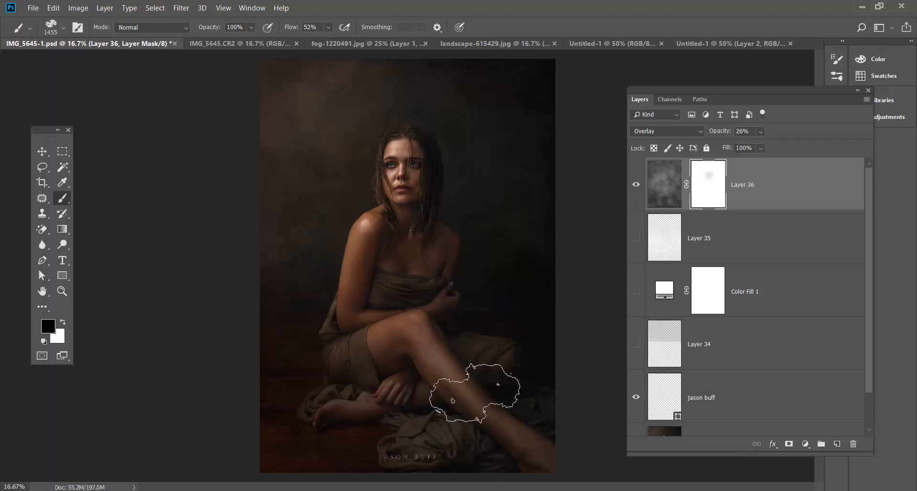
drag(481, 266, 446, 209)
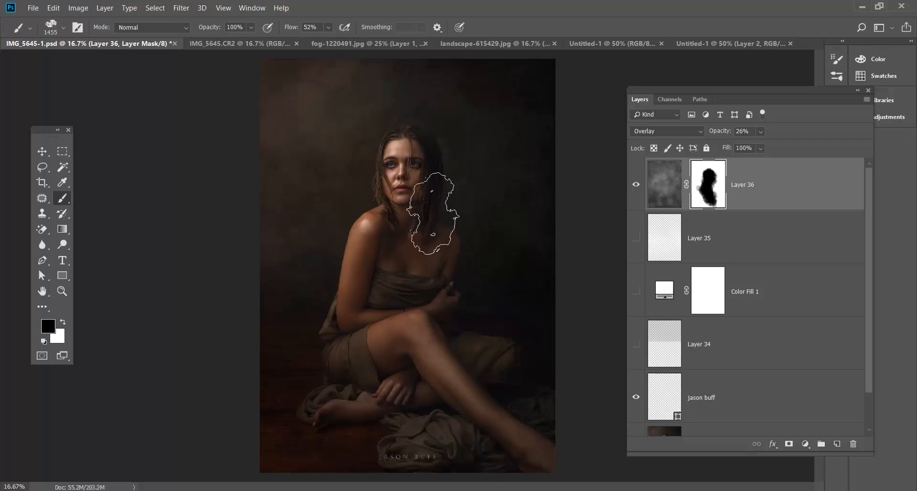
mouse_move(462, 432)
mouse_down()
mouse_move(377, 426)
mouse_move(446, 199)
mouse_up()
drag(466, 272, 441, 249)
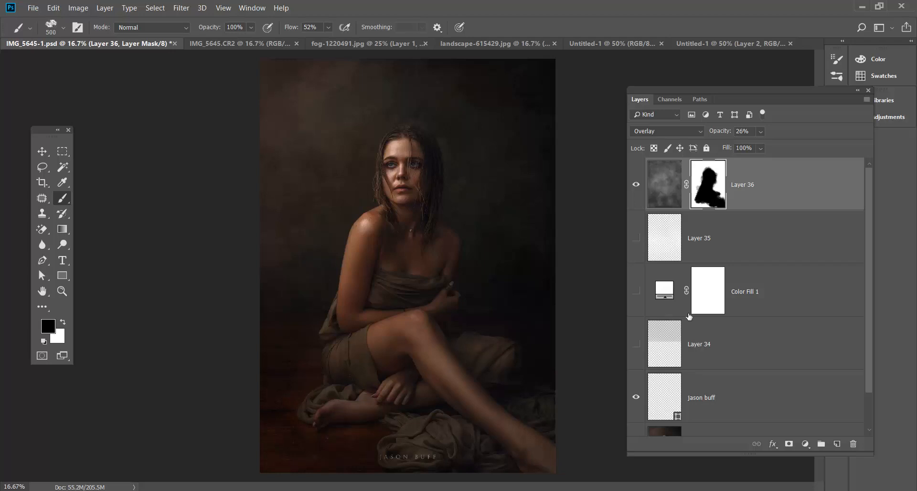
Compare the portrait with and without Layer 36, and invert the layer's fog texture.
click(640, 185)
click(640, 187)
click(668, 186)
key(ctrl+i)
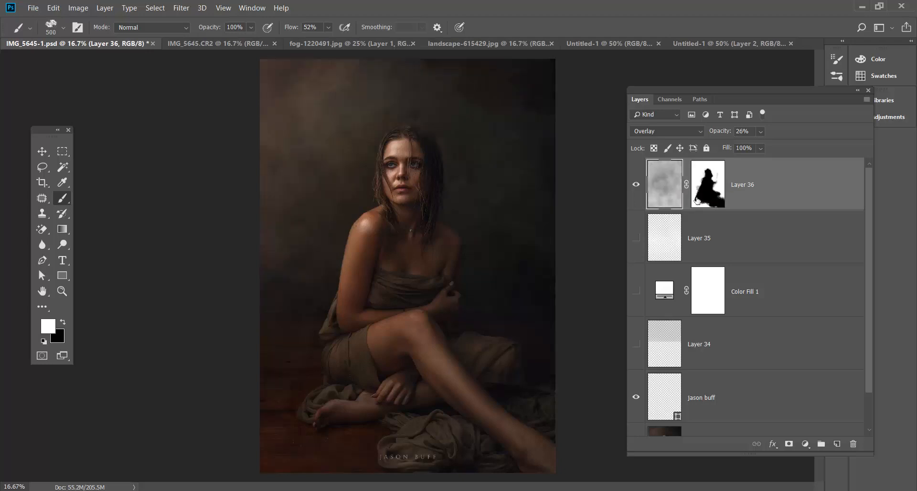
click(42, 152)
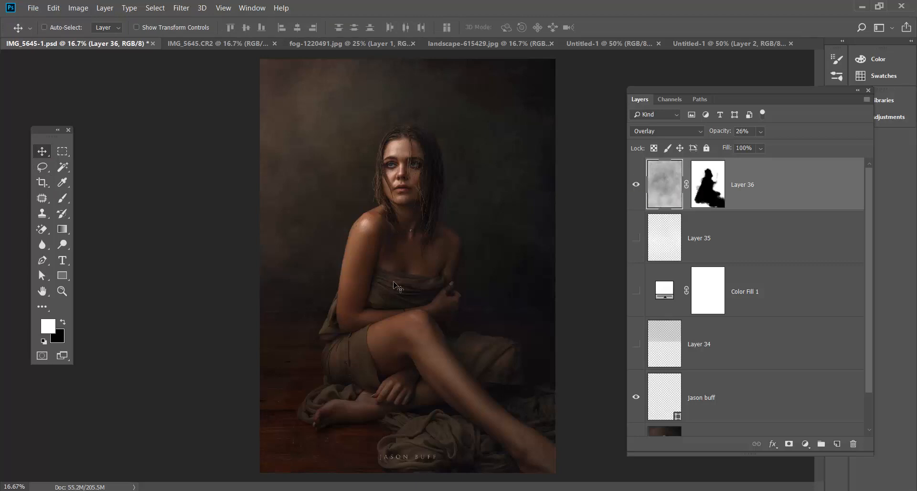
Switch to the web browser and show the Portrait Masterclass group page on Facebook.
click(369, 456)
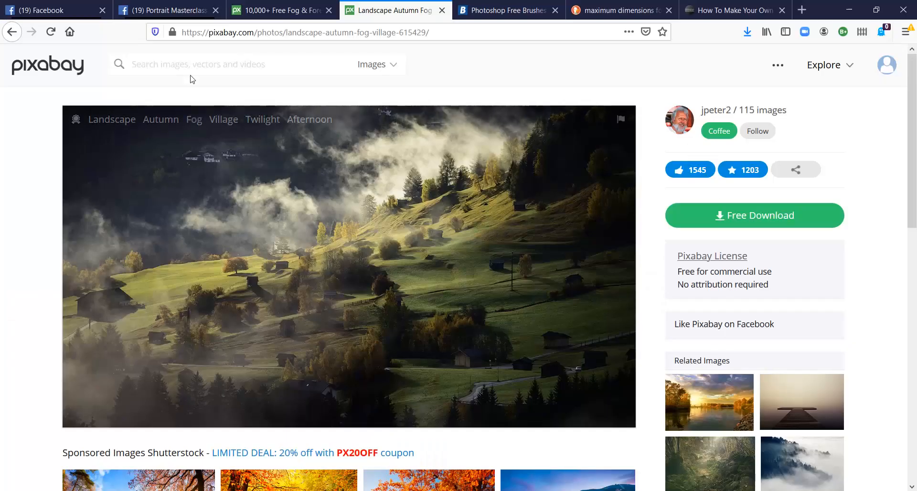
click(175, 10)
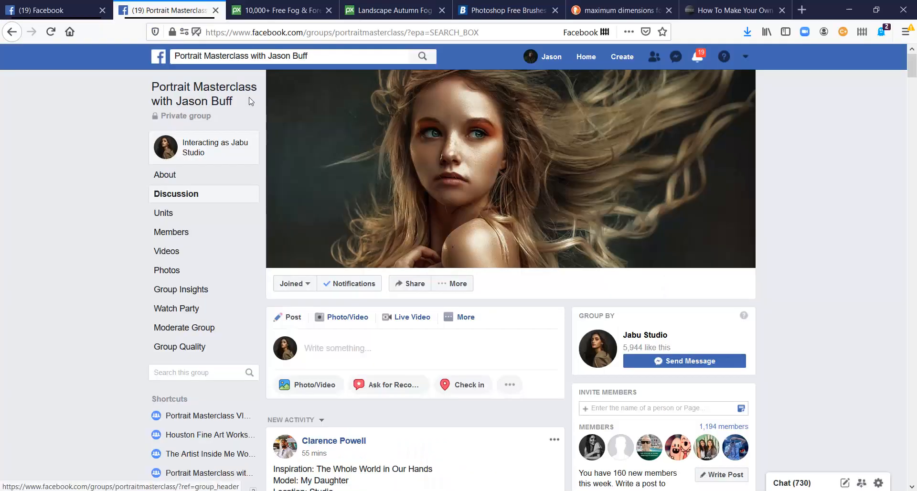